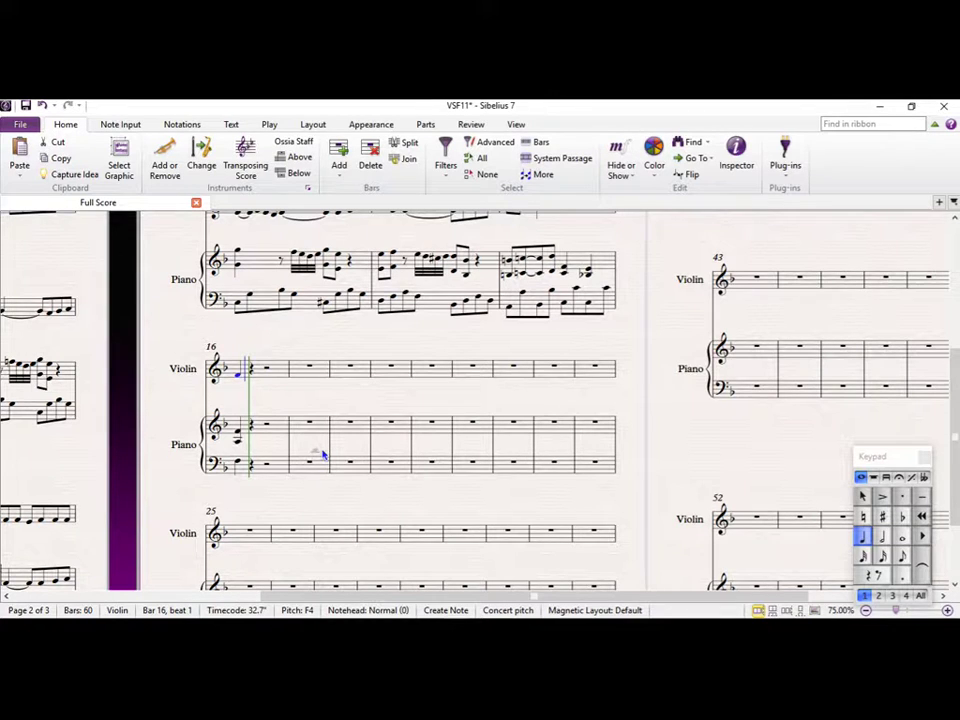
Review the existing violin and piano parts from bar 4 up to bar 16
{"action": "key", "text": "Escape"}
{"action": "left_click_drag", "start_coordinate": [225, 328], "coordinate": [628, 432]}
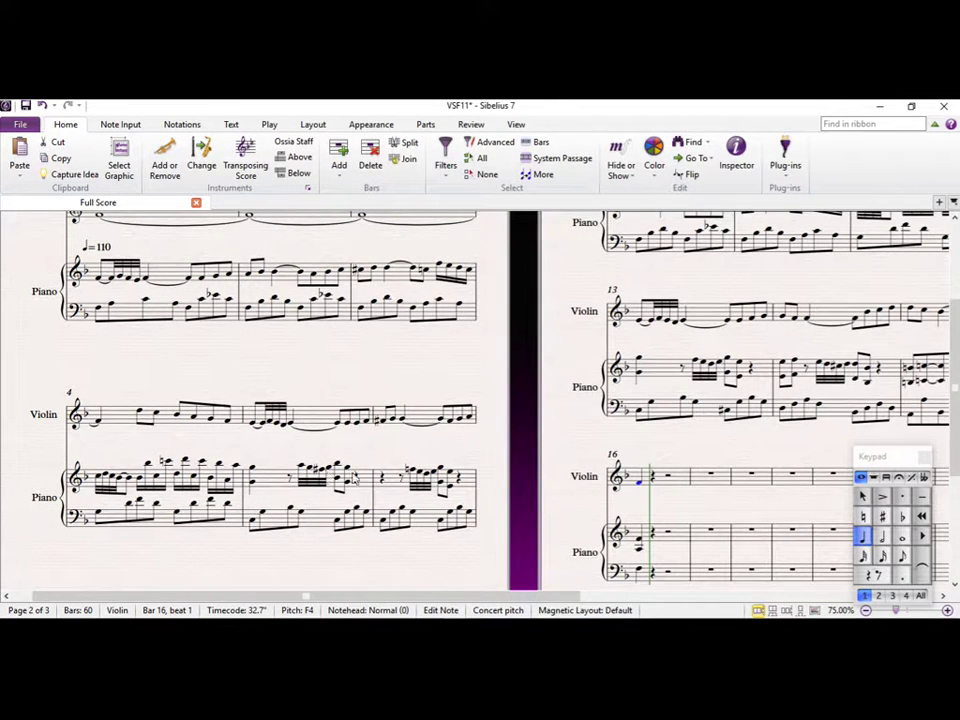
{"action": "left_click_drag", "start_coordinate": [356, 564], "coordinate": [298, 274]}
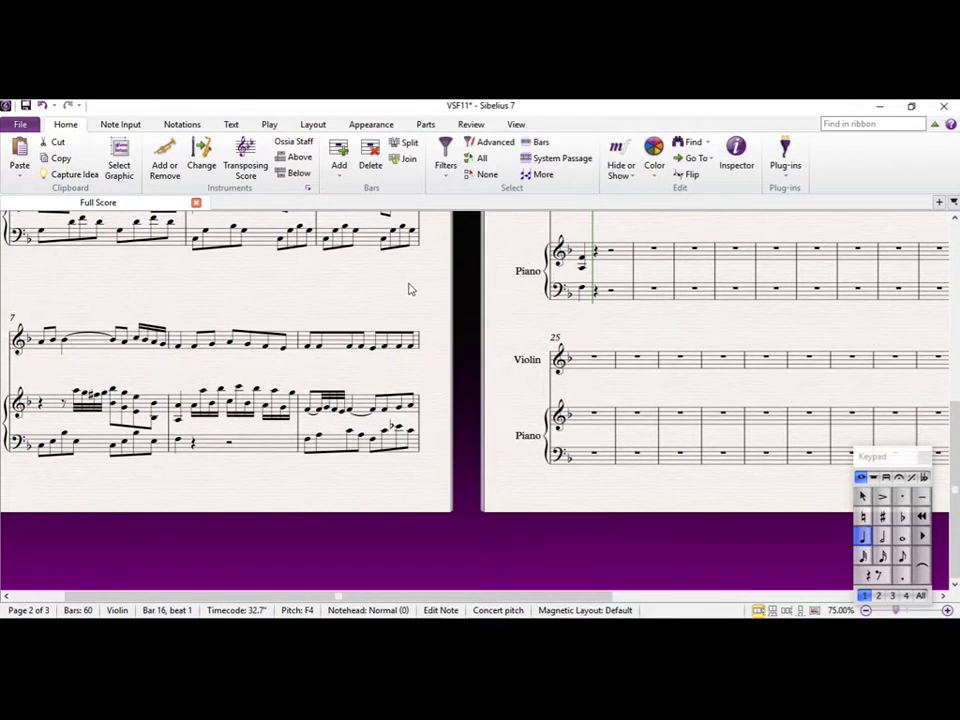
{"action": "left_click_drag", "start_coordinate": [409, 289], "coordinate": [124, 536]}
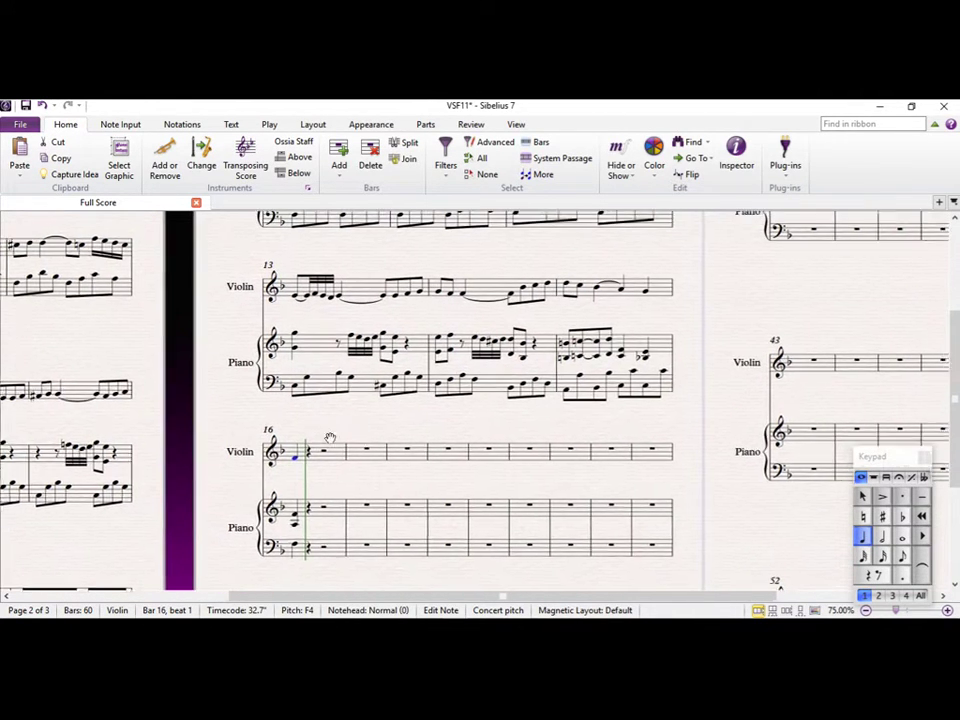
{"action": "left_click_drag", "start_coordinate": [330, 438], "coordinate": [274, 479]}
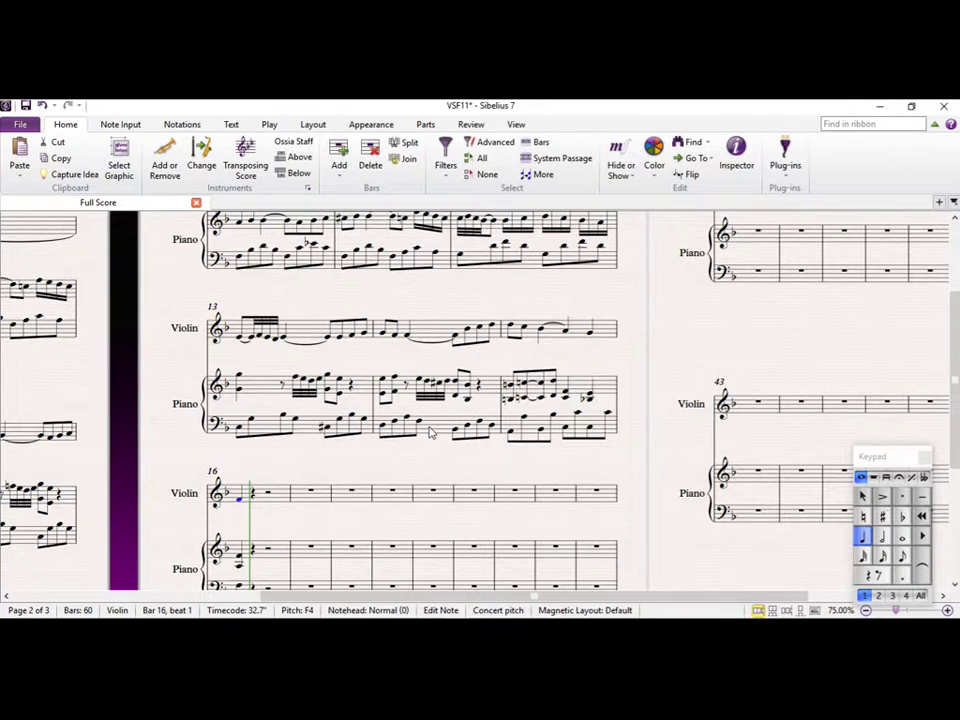
{"action": "left_click_drag", "start_coordinate": [418, 460], "coordinate": [469, 332]}
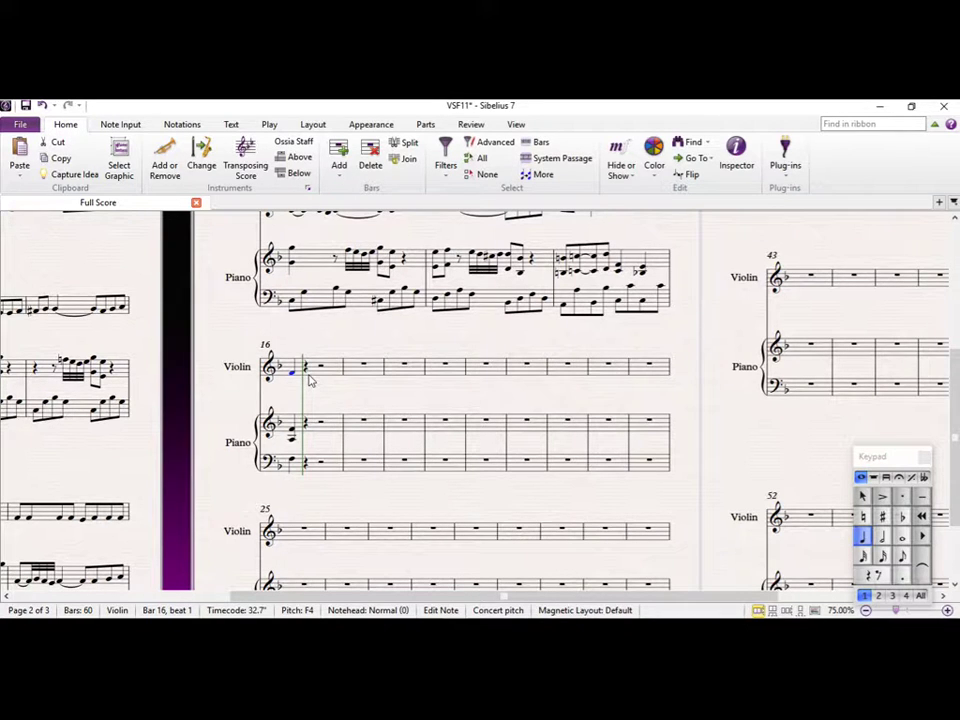
{"action": "left_click_drag", "start_coordinate": [300, 336], "coordinate": [302, 415]}
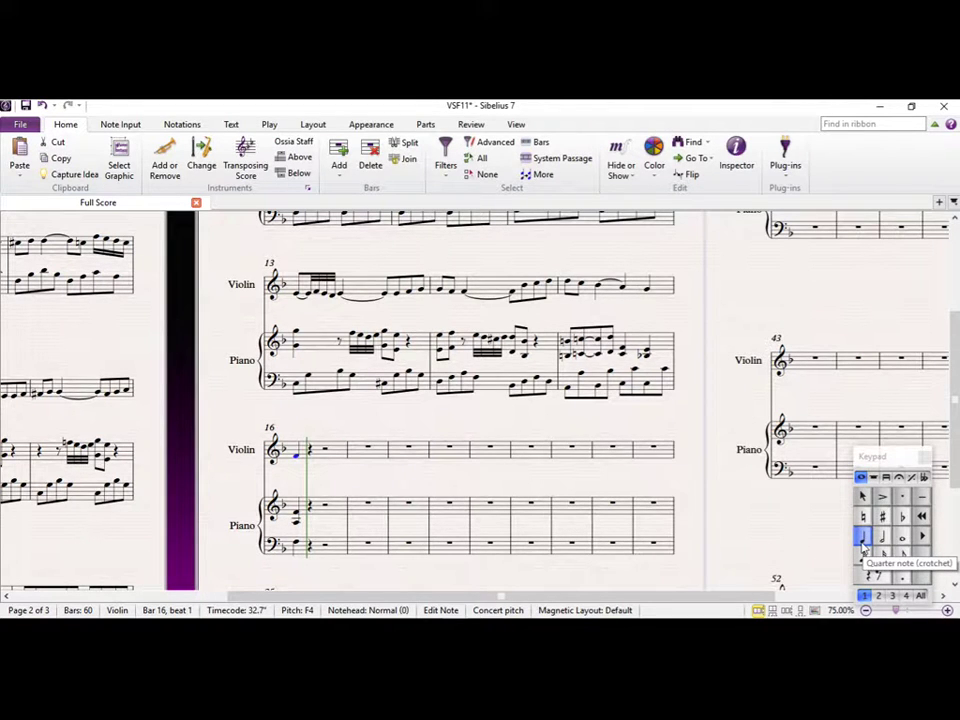
Enter quarter notes F4, A4 and C5 on beats 2 to 4 of violin bar 16
{"action": "key", "text": "n"}
{"action": "key", "text": "f"}
{"action": "key", "text": "a"}
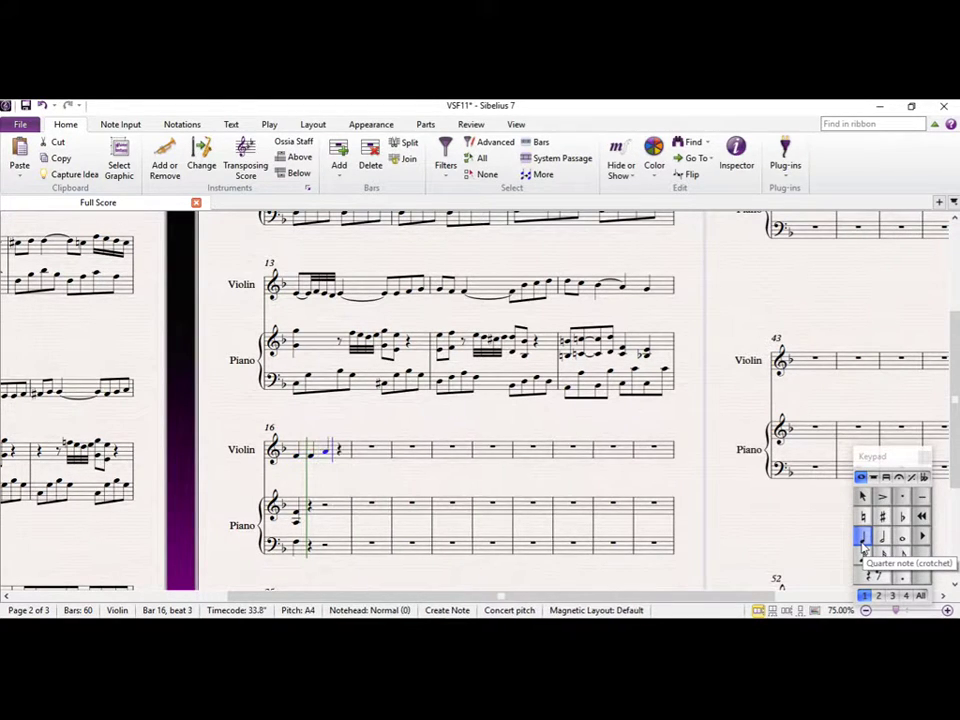
{"action": "key", "text": "c"}
Continue the violin with quarter notes F5, C6, A5 and F5 in bar 17 and C5 on beat 1 of bar 18
{"action": "key", "text": "f"}
{"action": "key", "text": "c"}
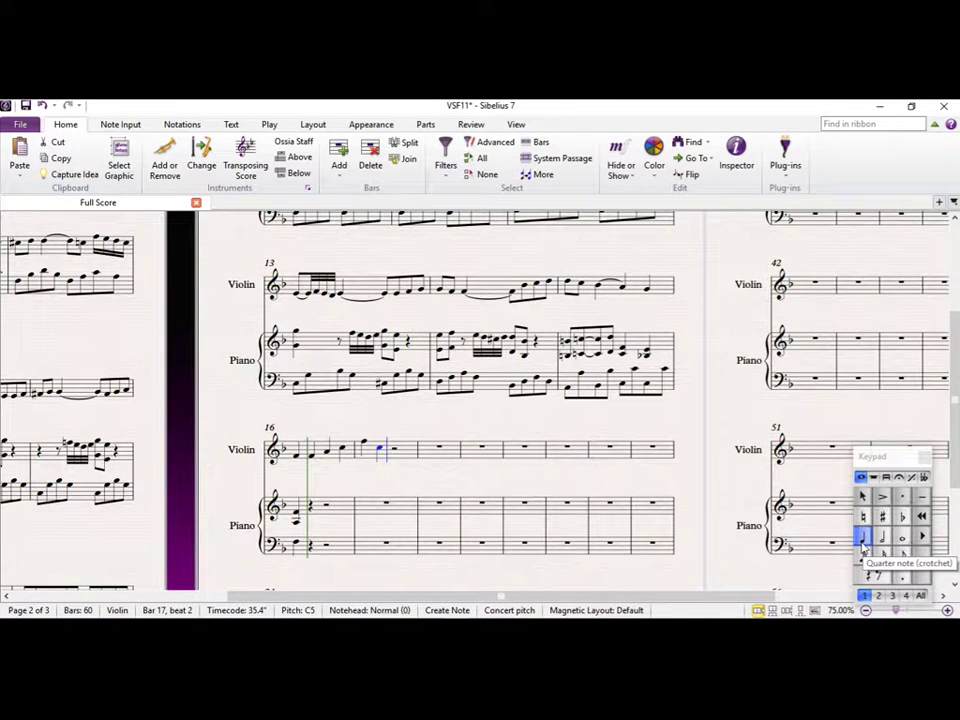
{"action": "key", "text": "ctrl+Up"}
{"action": "key", "text": "a"}
{"action": "key", "text": "f"}
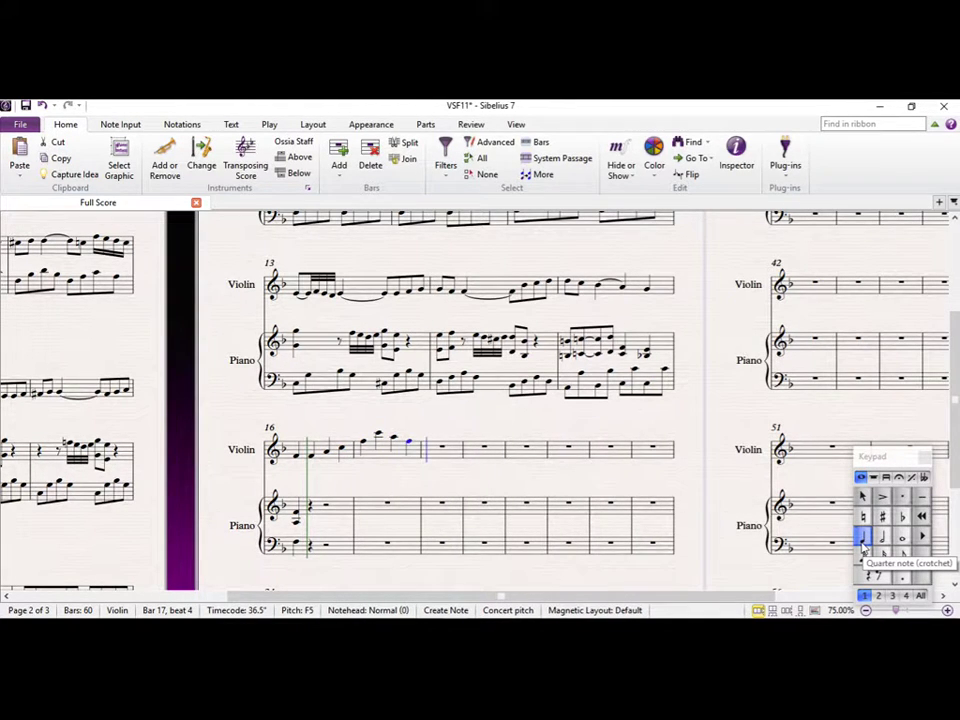
{"action": "key", "text": "c"}
{"action": "key", "text": "Escape"}
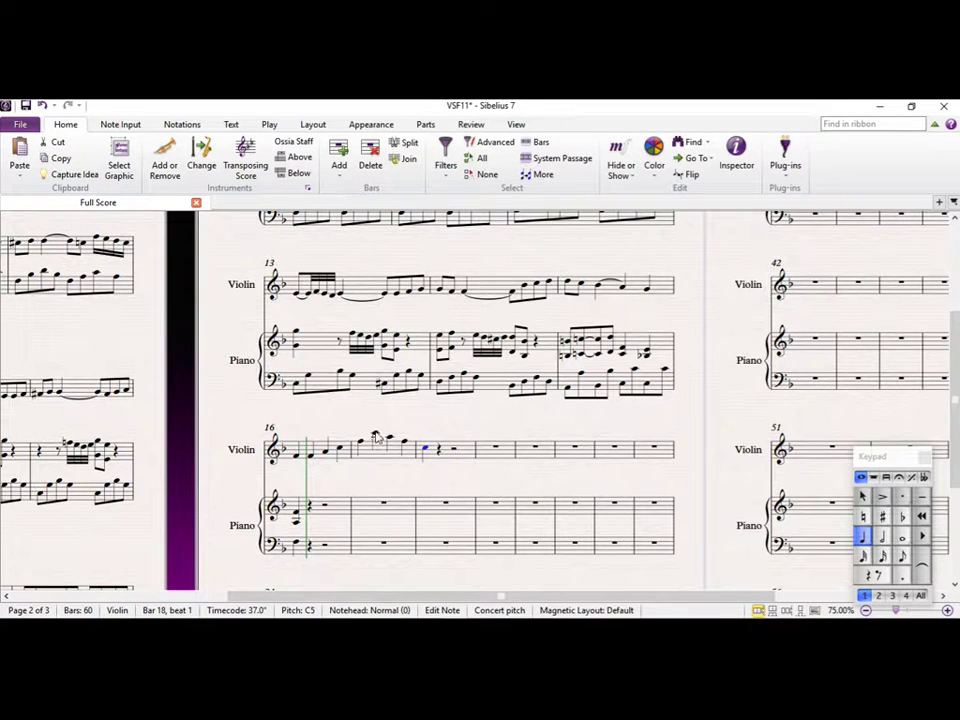
Shorten the violin's C6, A5 and F5 on beats 2 to 4 of bar 17 to eighth notes
{"action": "left_click", "coordinate": [310, 456]}
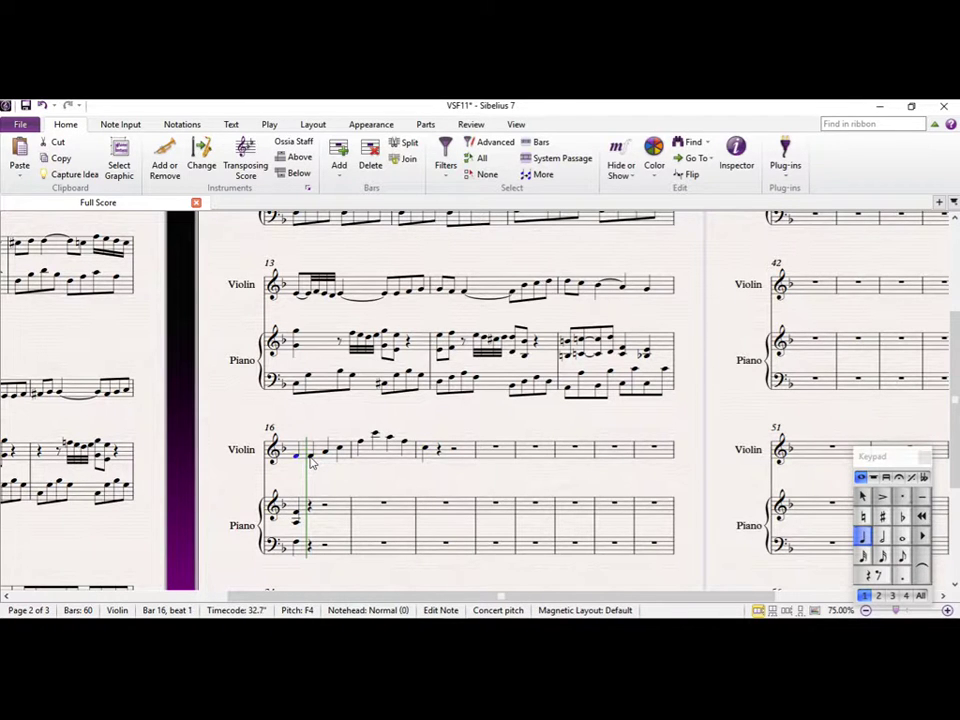
{"action": "key", "text": "Right"}
{"action": "key", "text": "Right"}
{"action": "key", "text": "Right"}
{"action": "key", "text": "Right"}
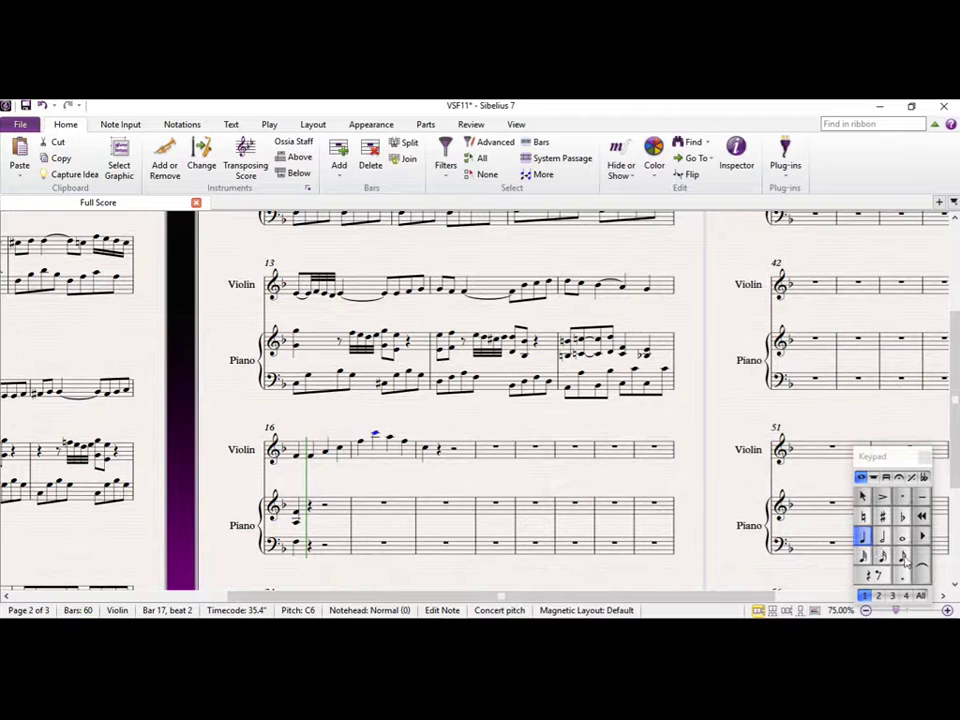
{"action": "key", "text": "Right"}
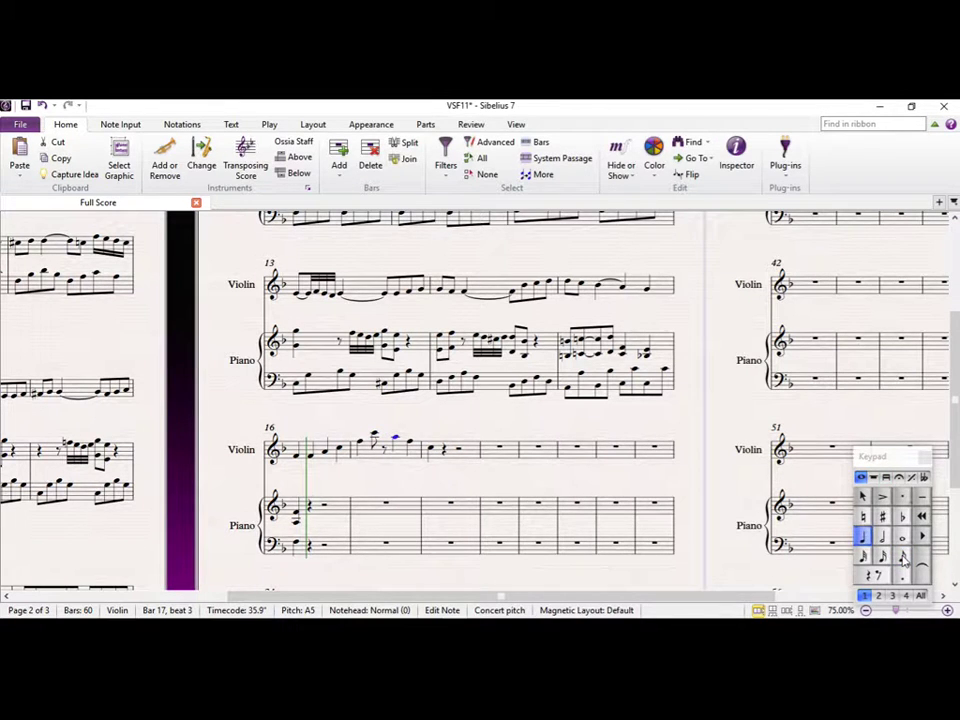
{"action": "key", "text": "Right"}
{"action": "left_click", "coordinate": [903, 558]}
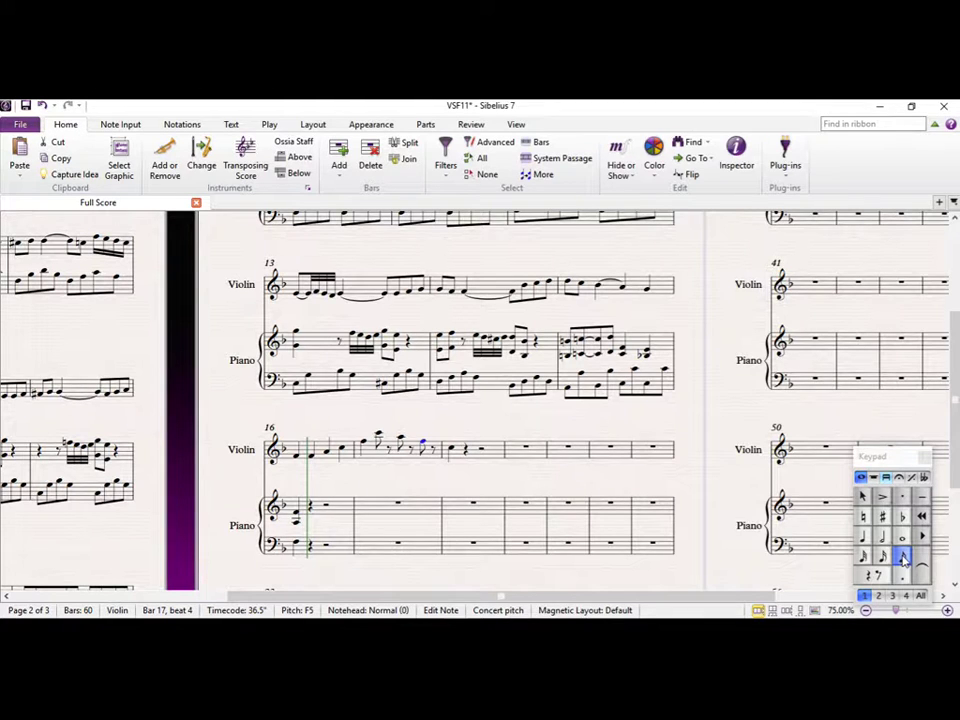
{"action": "left_click", "coordinate": [872, 575]}
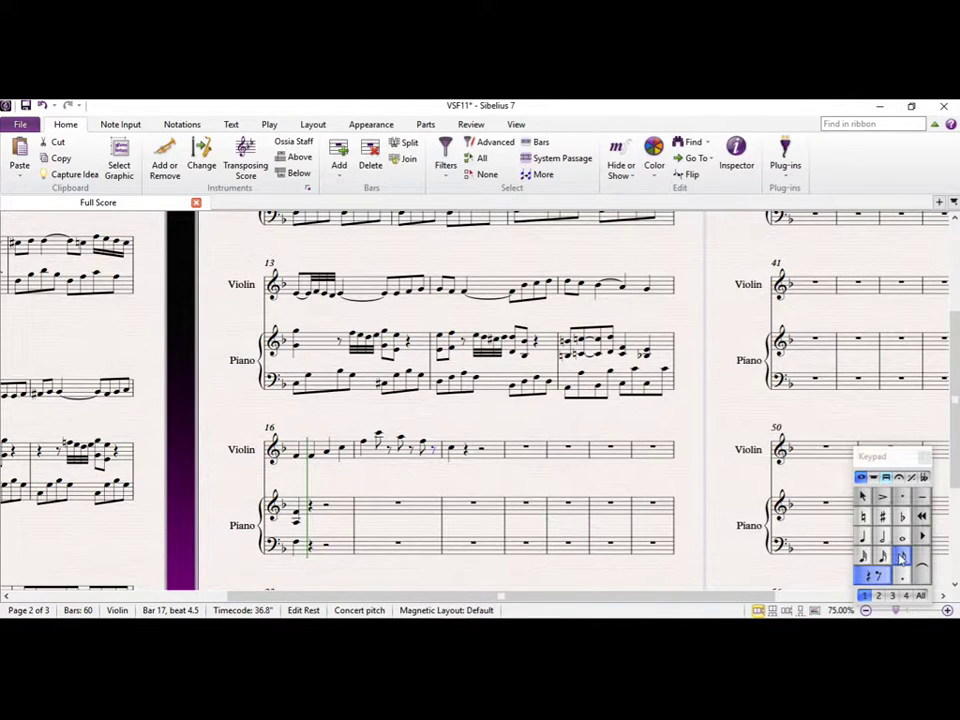
{"action": "left_click", "coordinate": [333, 529]}
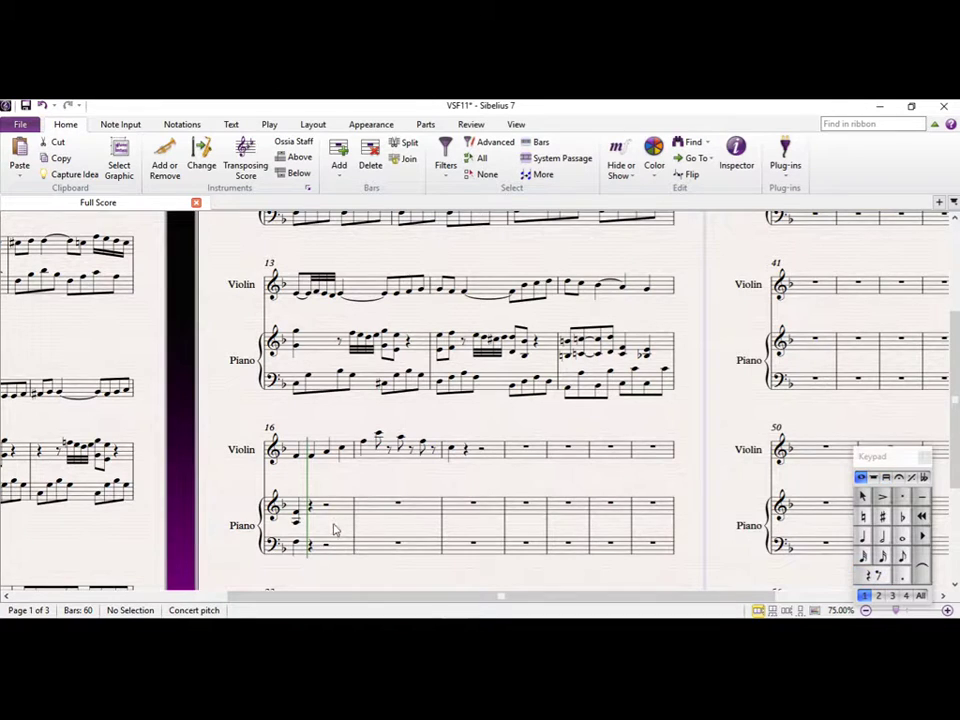
Enter quarter notes F3, A3 and C4 from beat 2 of bar 16 in the piano's bass staff, followed by F4 in bar 17
{"action": "left_click_drag", "start_coordinate": [333, 529], "coordinate": [317, 448]}
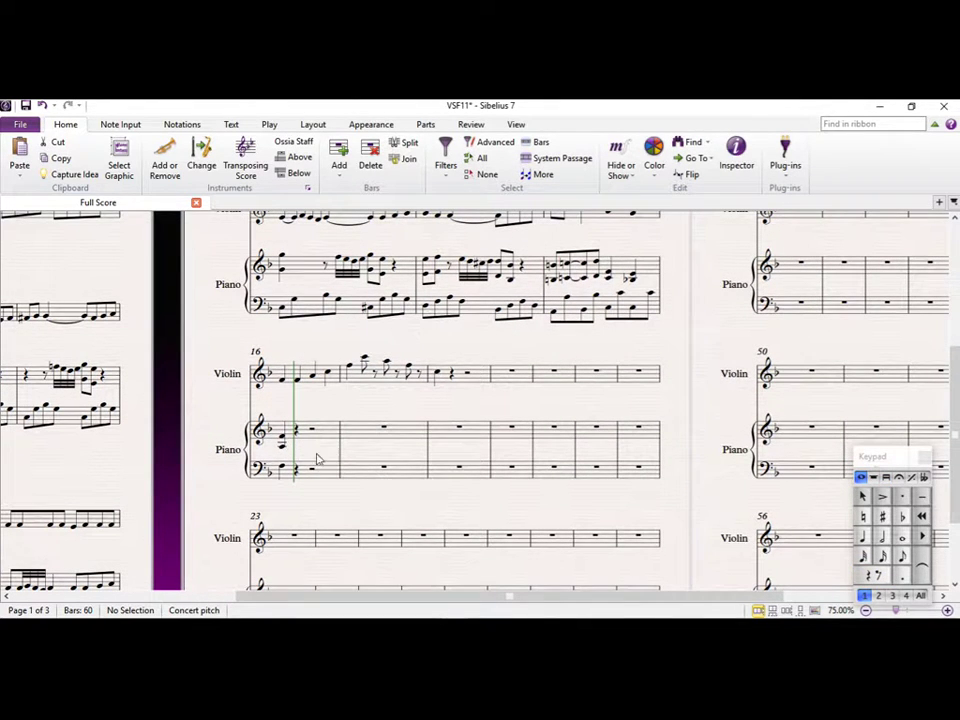
{"action": "left_click", "coordinate": [297, 472]}
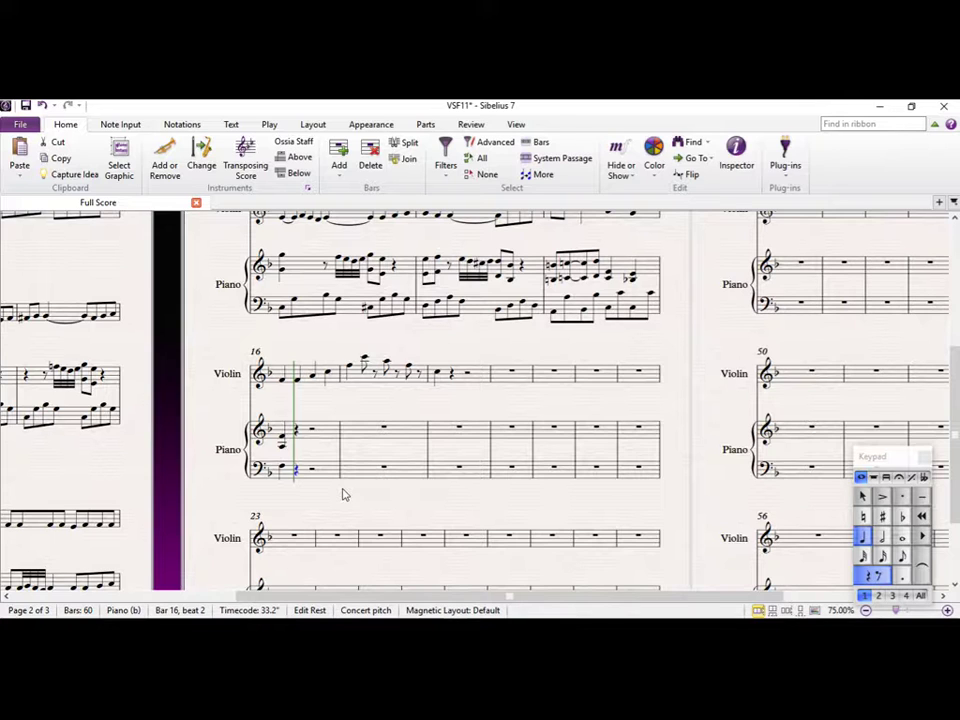
{"action": "key", "text": "f"}
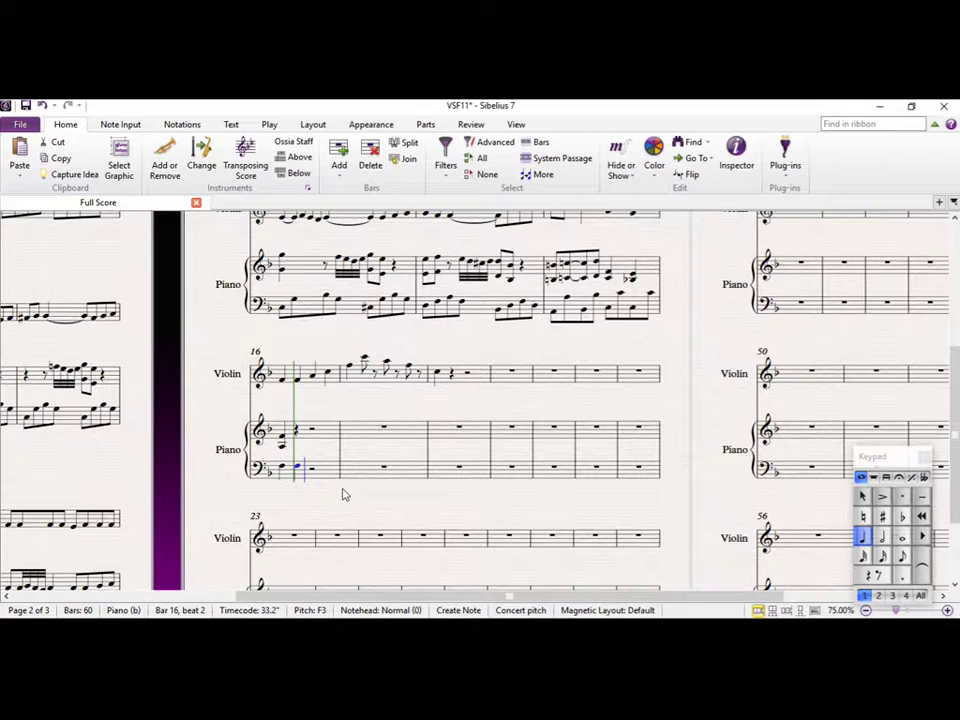
{"action": "key", "text": "a"}
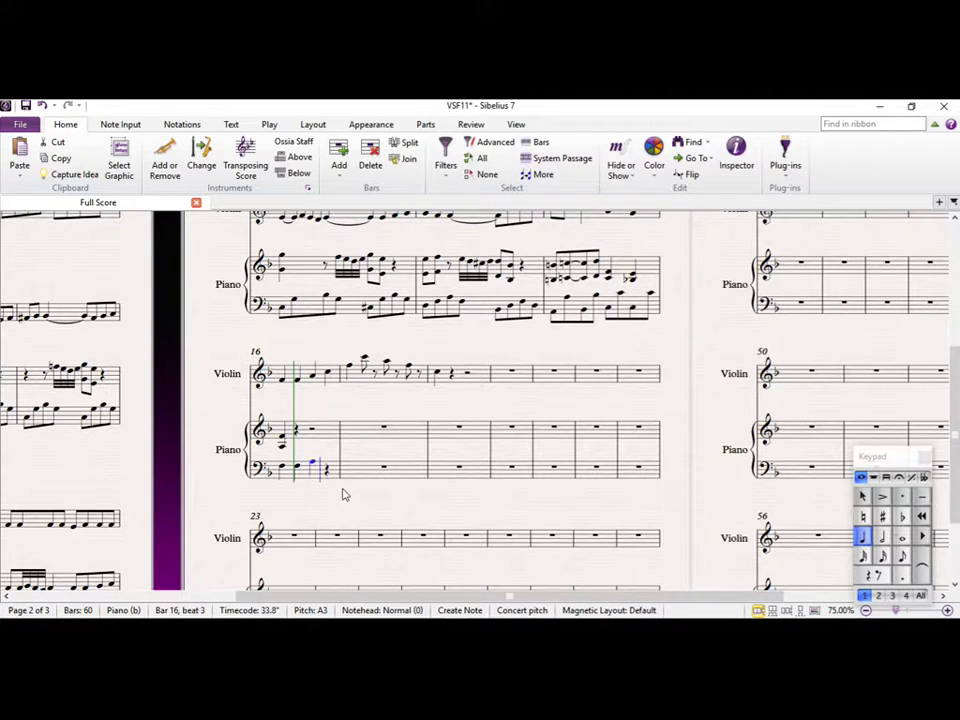
{"action": "key", "text": "c"}
{"action": "key", "text": "f"}
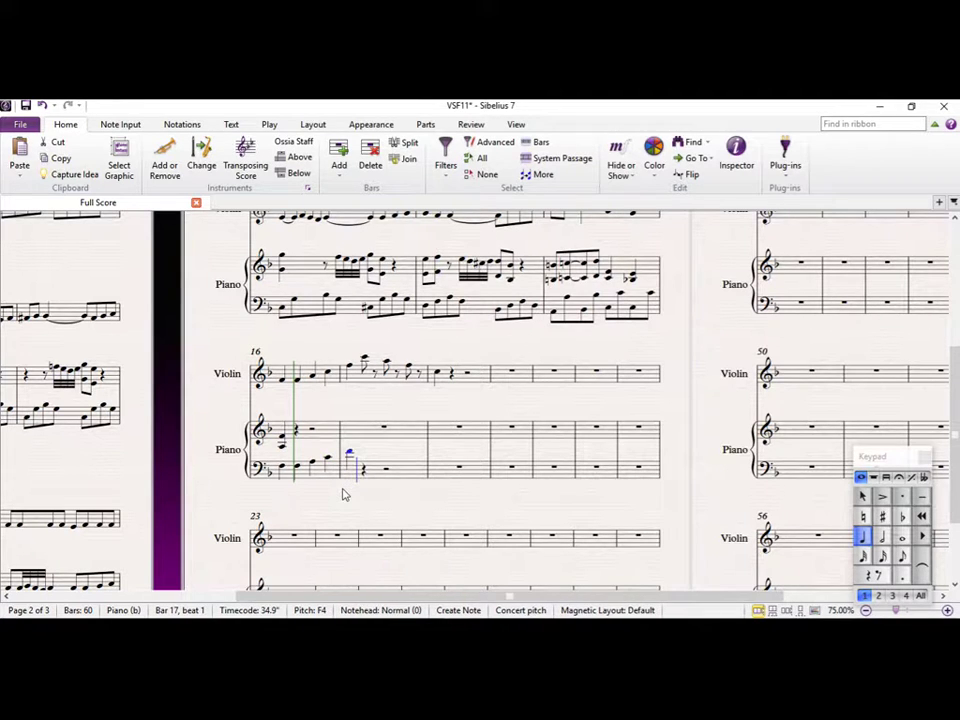
{"action": "key", "text": "Escape"}
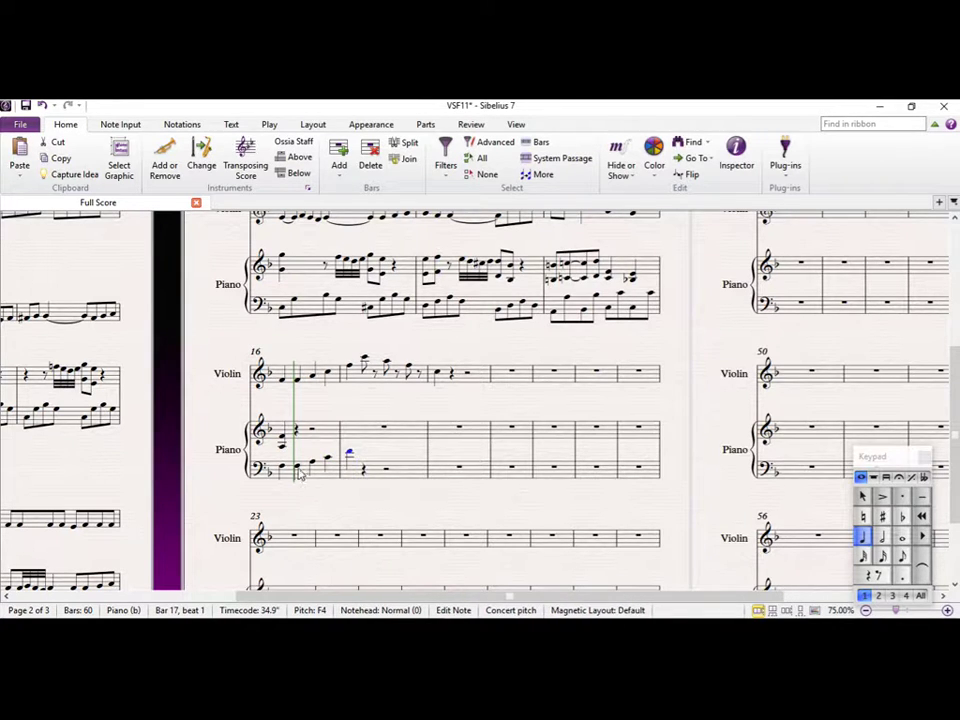
Turn the bass-staff F3 on beat 2 of bar 16 into a dotted eighth note followed by a sixteenth-note F3
{"action": "left_click", "coordinate": [305, 469]}
{"action": "left_click", "coordinate": [902, 557]}
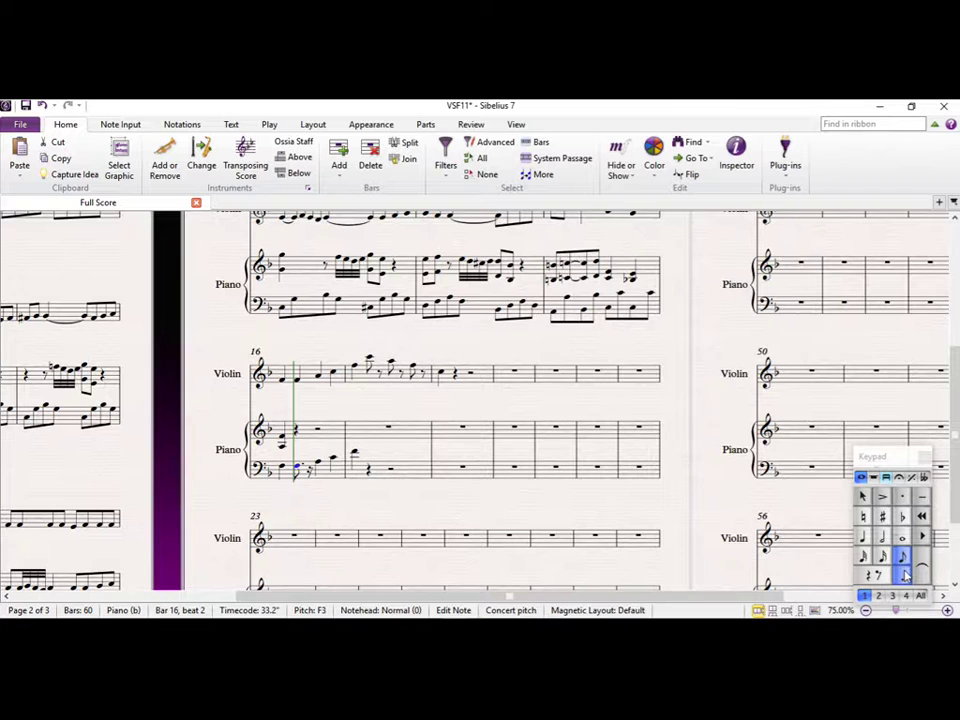
{"action": "key", "text": "f"}
{"action": "key", "text": "2"}
{"action": "key", "text": "Right"}
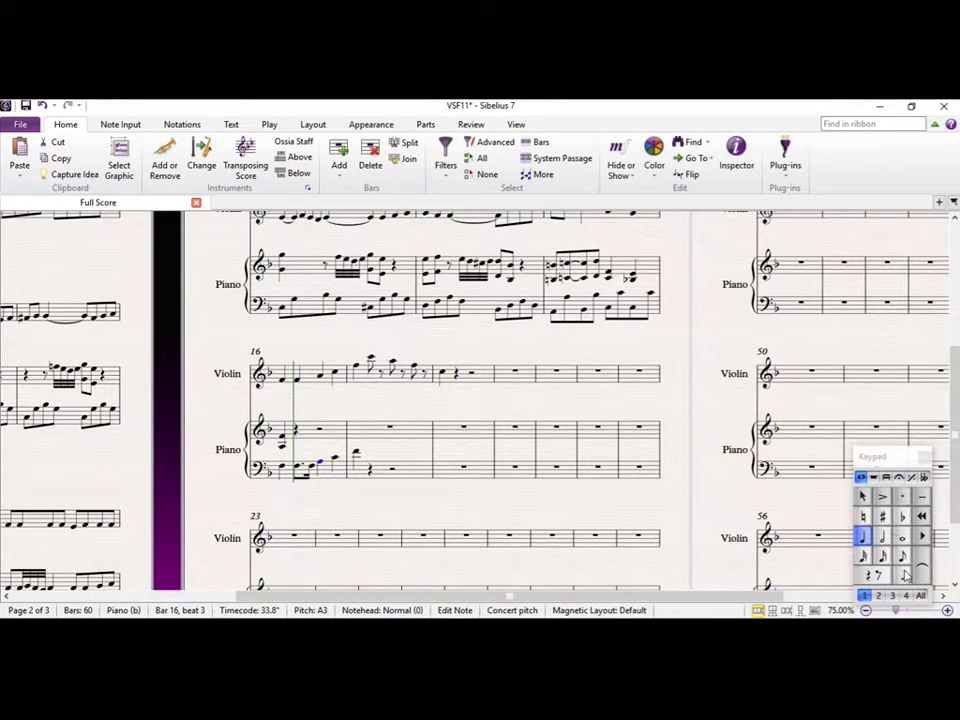
{"action": "left_click", "coordinate": [905, 576]}
{"action": "key", "text": "Right"}
{"action": "key", "text": "a"}
{"action": "key", "text": "Right"}
{"action": "key", "text": "Left"}
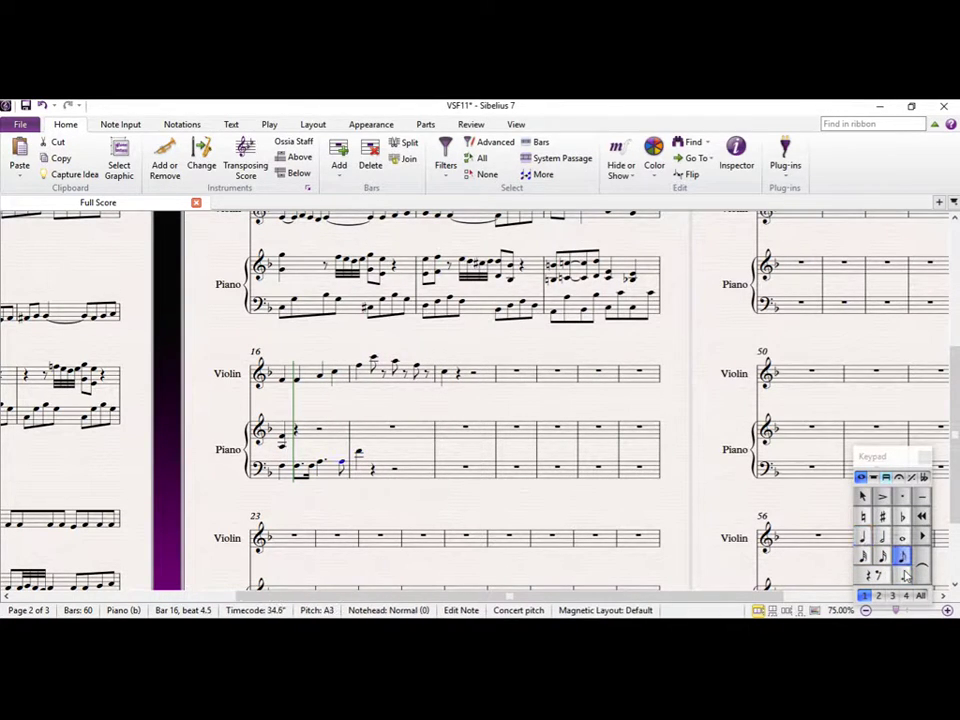
{"action": "key", "text": "Left"}
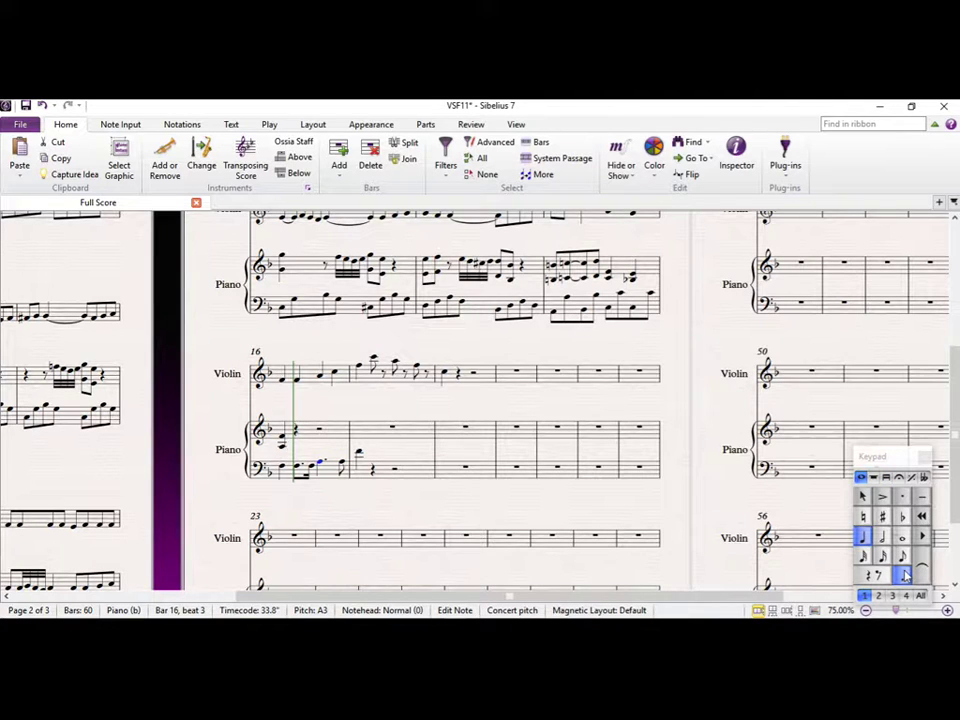
Make the bass-staff A3 on beat 3 of bar 16 a dotted eighth note followed by a sixteenth-note A3
{"action": "left_click", "coordinate": [903, 556]}
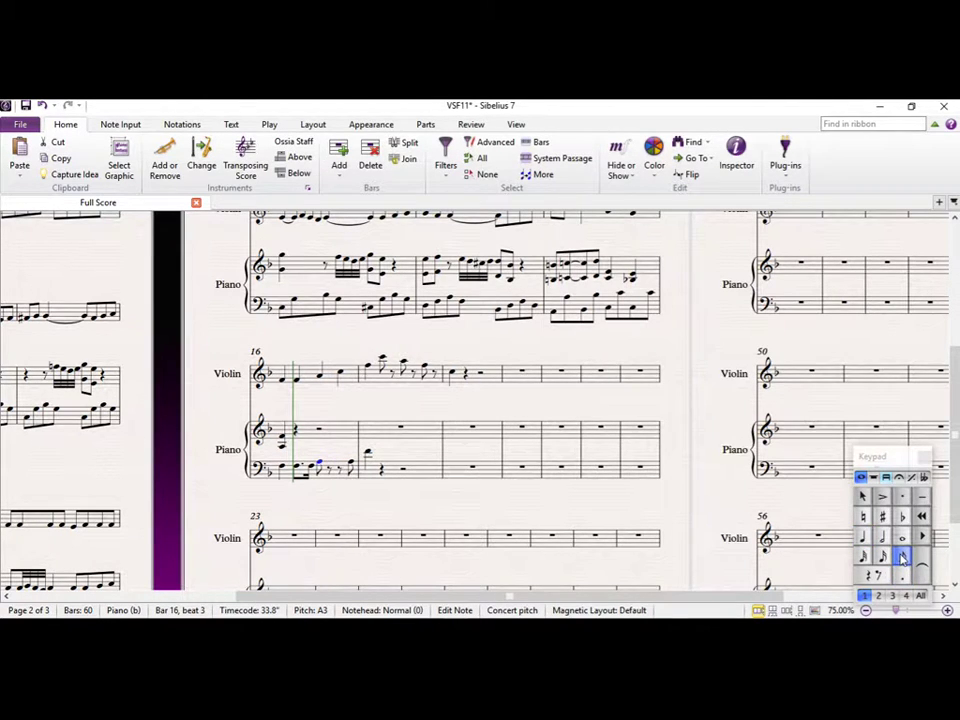
{"action": "key", "text": "0"}
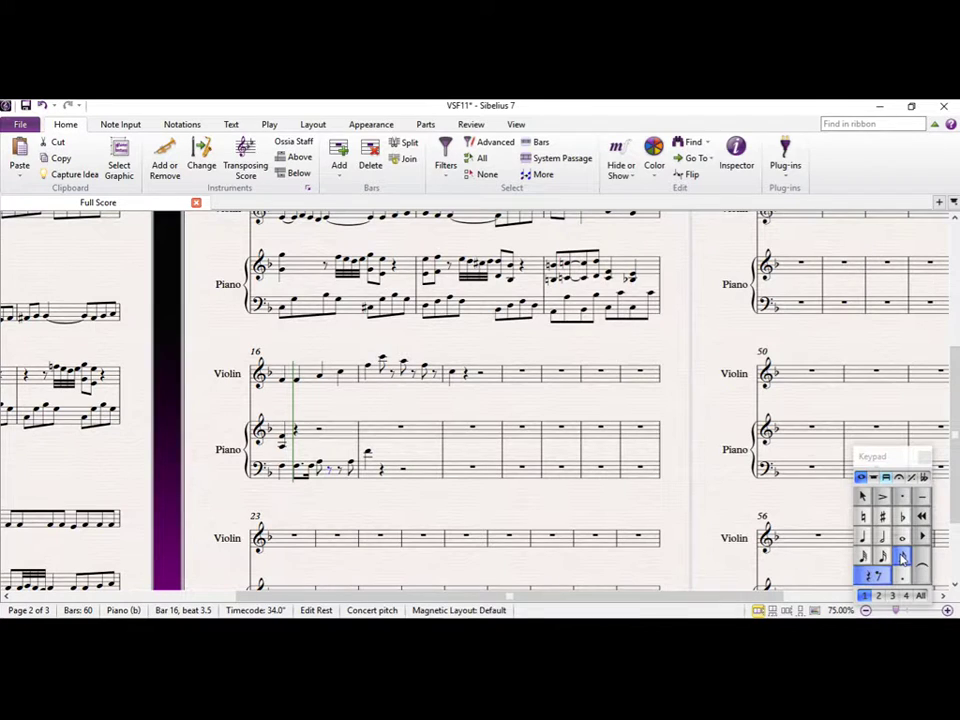
{"action": "key", "text": "Left"}
{"action": "key", "text": "Right"}
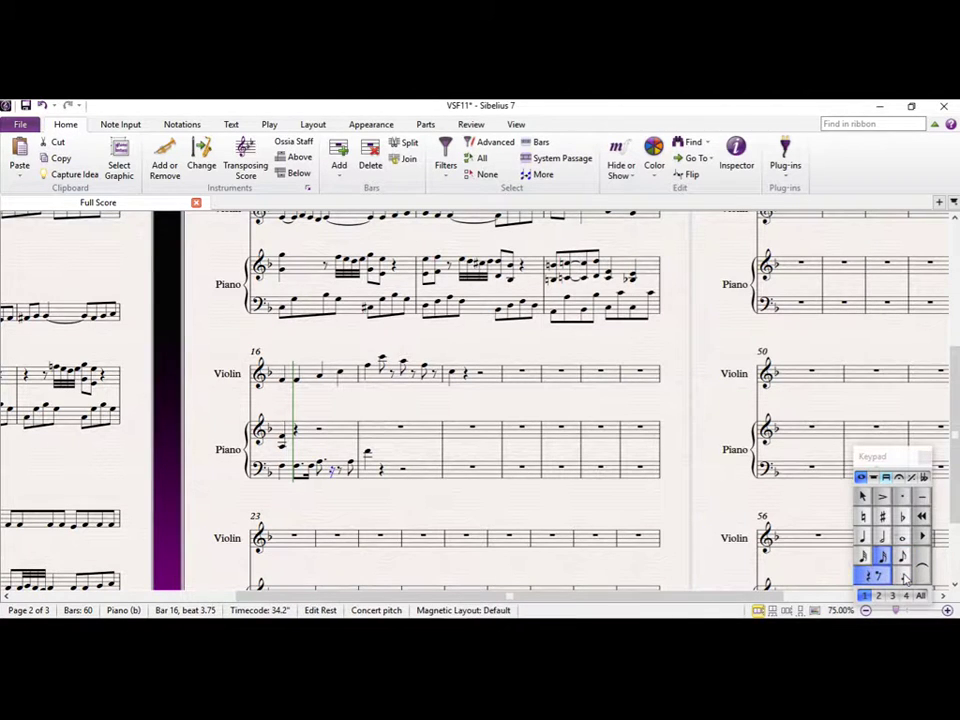
{"action": "key", "text": "a"}
Fill beat 4 of bar 16 in the bass staff with a dotted eighth-note C4 and a sixteenth-note C4
{"action": "key", "text": "c"}
{"action": "key", "text": "4"}
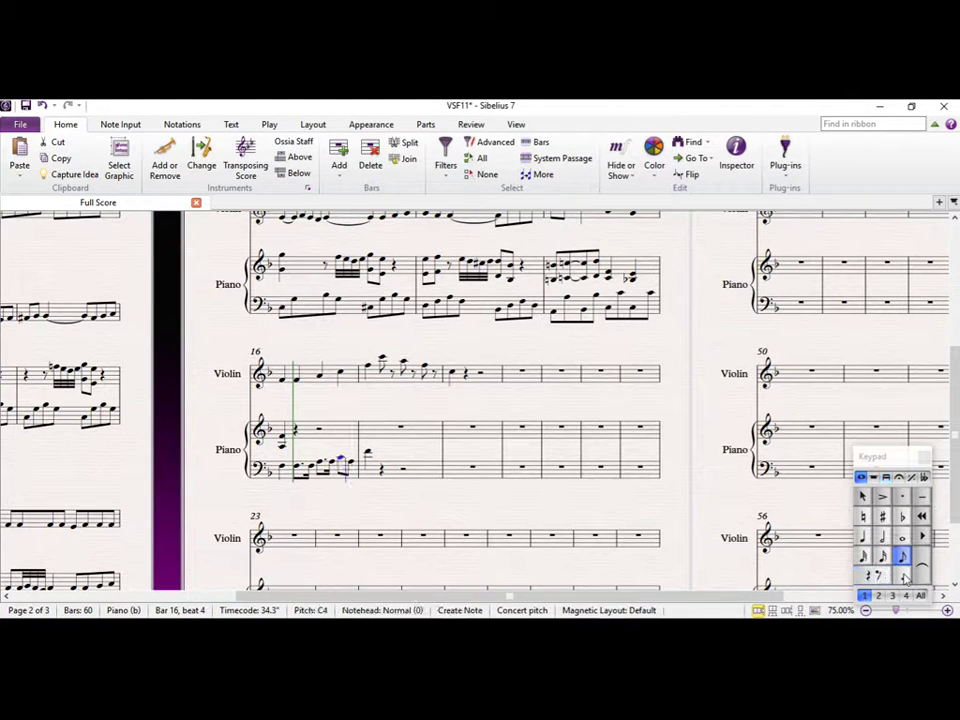
{"action": "left_click", "coordinate": [904, 578]}
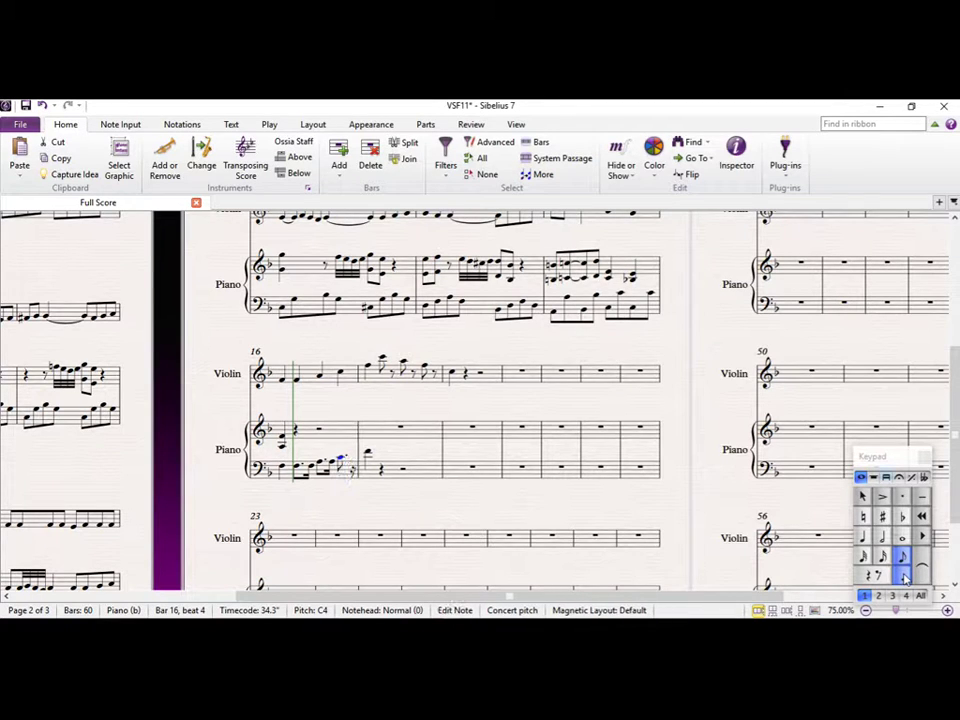
{"action": "key", "text": "Right"}
{"action": "key", "text": "c"}
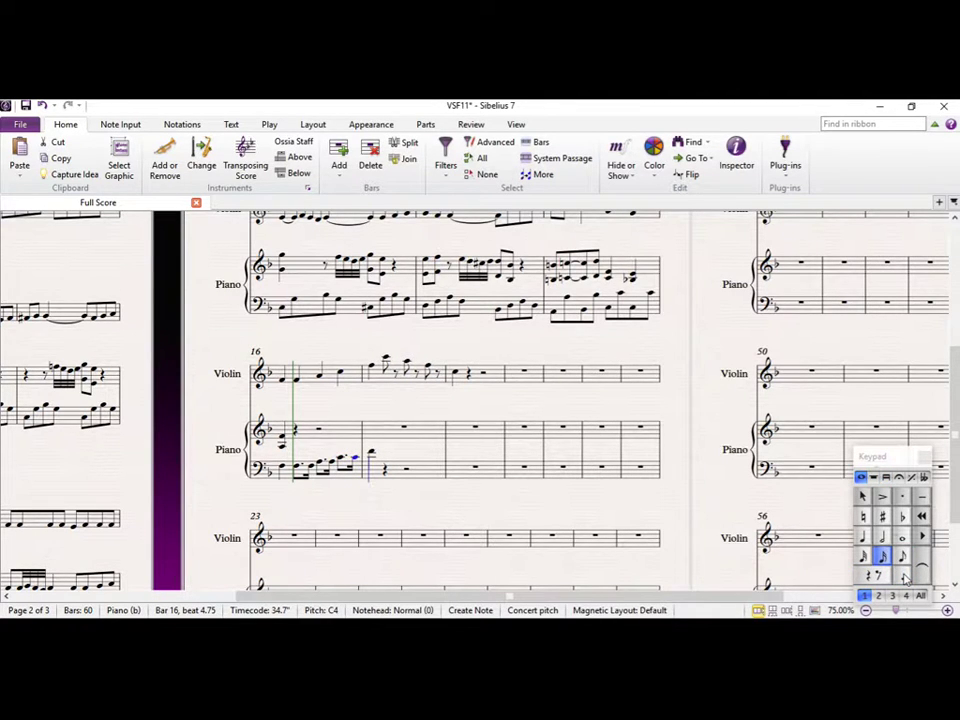
Add the note an octave below the F4 on beat 1 of bar 17 in the piano's bass staff
{"action": "key", "text": "Right"}
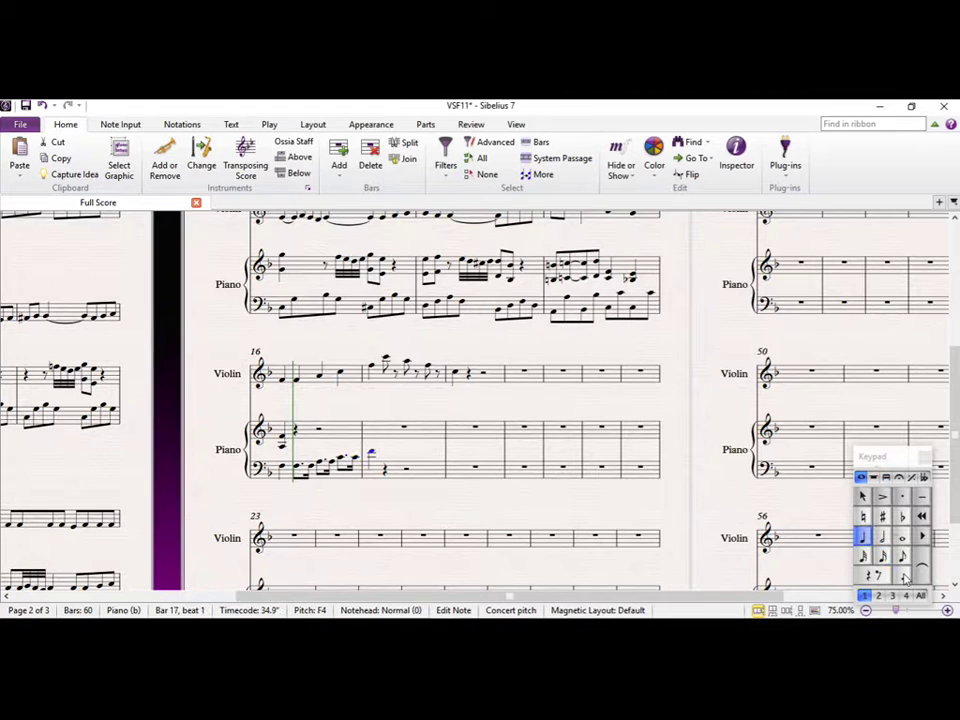
{"action": "key", "text": "shift+8"}
{"action": "key", "text": "Escape"}
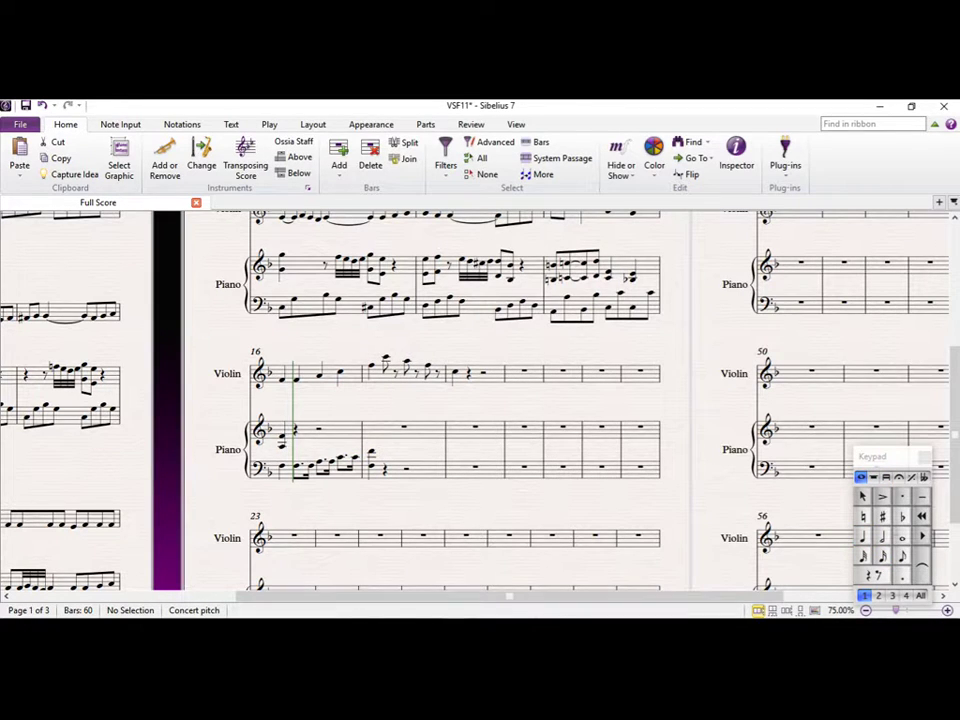
Add the lower octave to the dotted-rhythm notes on beats 2 to 4 of bar 16 in the piano's bass staff
{"action": "left_click", "coordinate": [298, 467]}
{"action": "key", "text": "shift+Right"}
{"action": "key", "text": "shift+Right"}
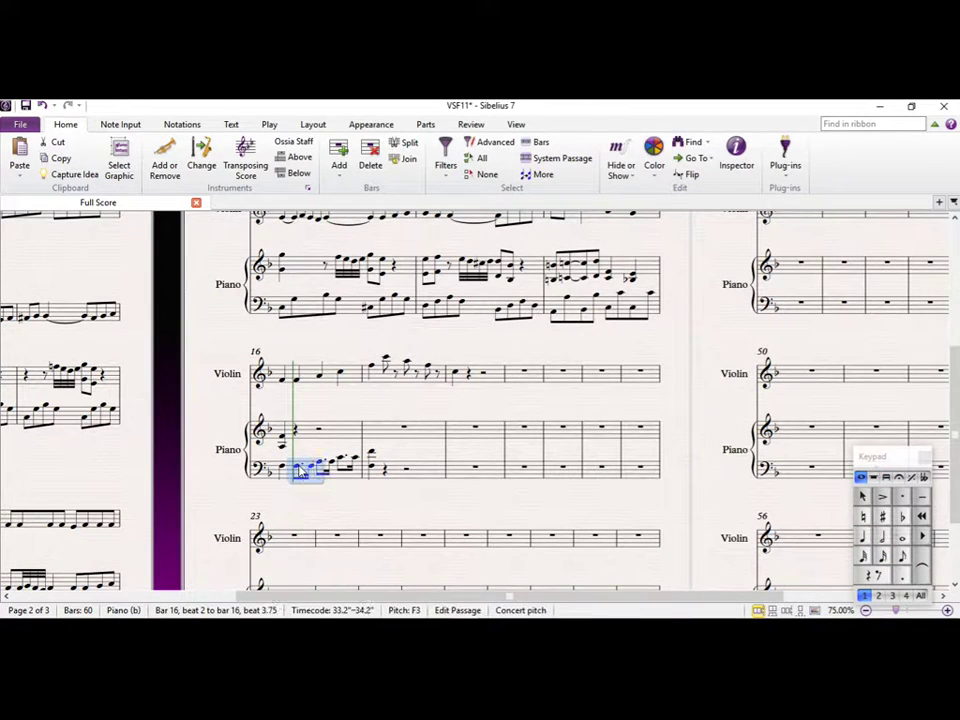
{"action": "key", "text": "shift+Right"}
{"action": "key", "text": "shift+Right"}
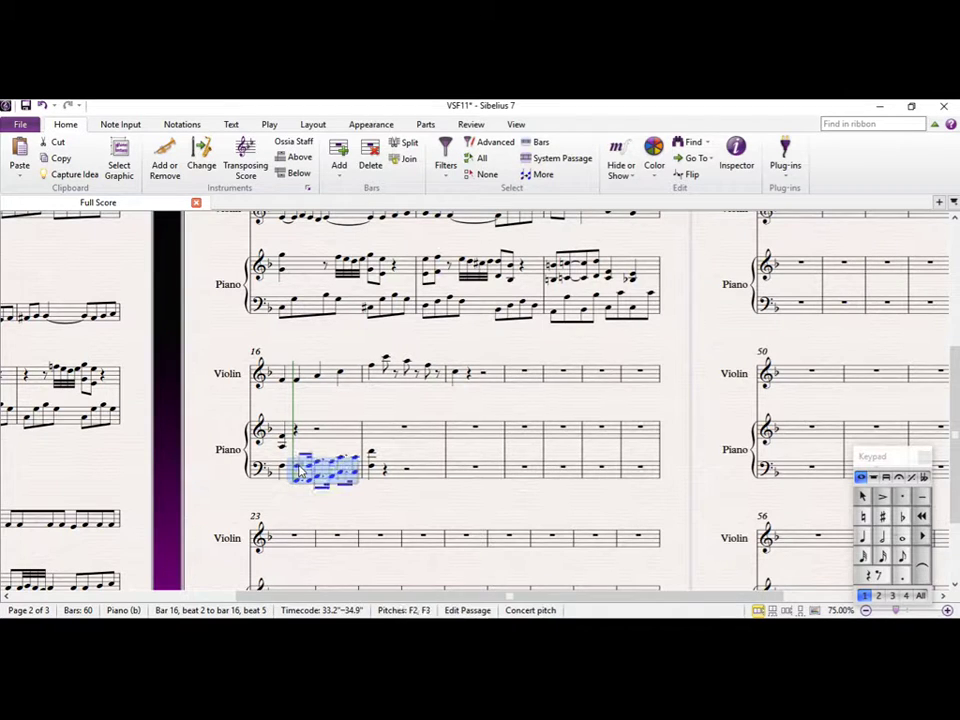
{"action": "key", "text": "Escape"}
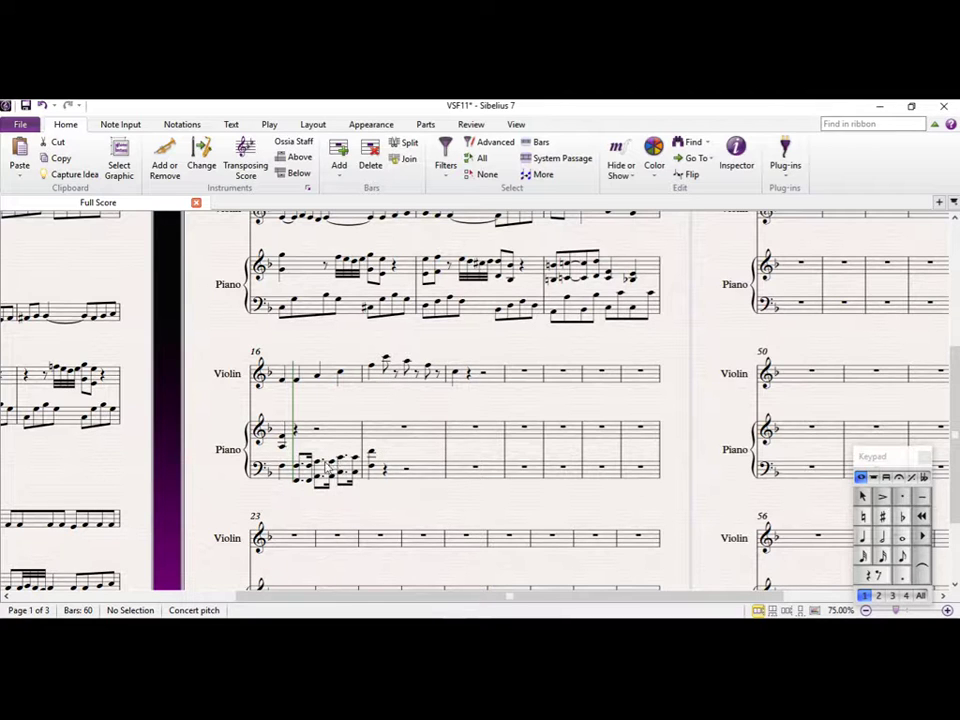
Copy the dotted C3–C4 octave figure from beat 4 of bar 16 to beat 2 of bar 17 in the bass staff
{"action": "left_click", "coordinate": [297, 469]}
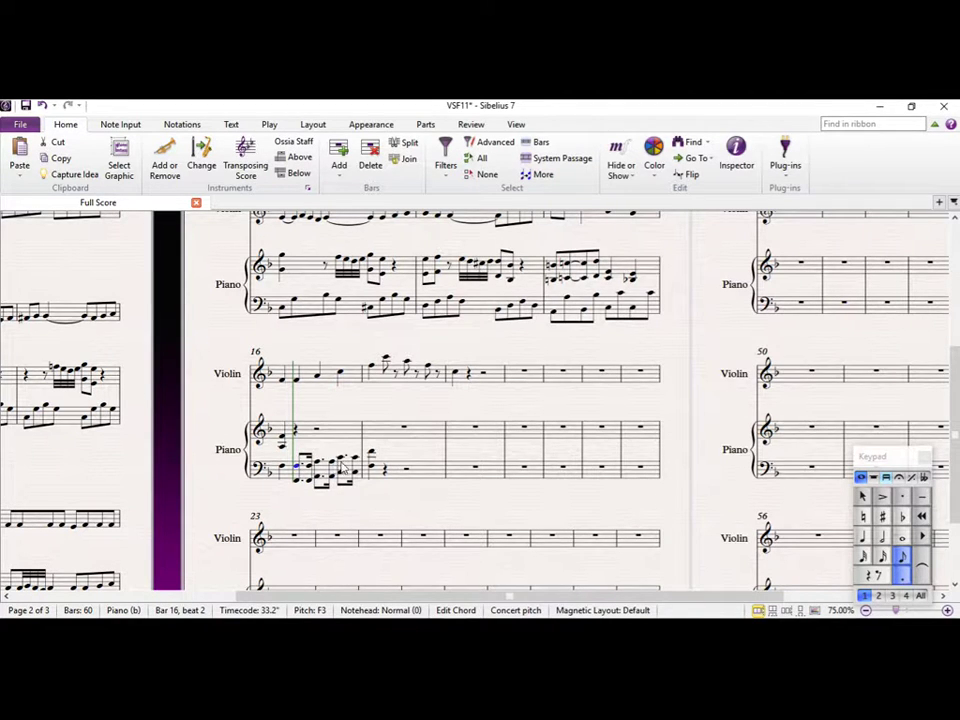
{"action": "left_click", "coordinate": [341, 462]}
{"action": "left_click", "coordinate": [341, 462], "text": "shift"}
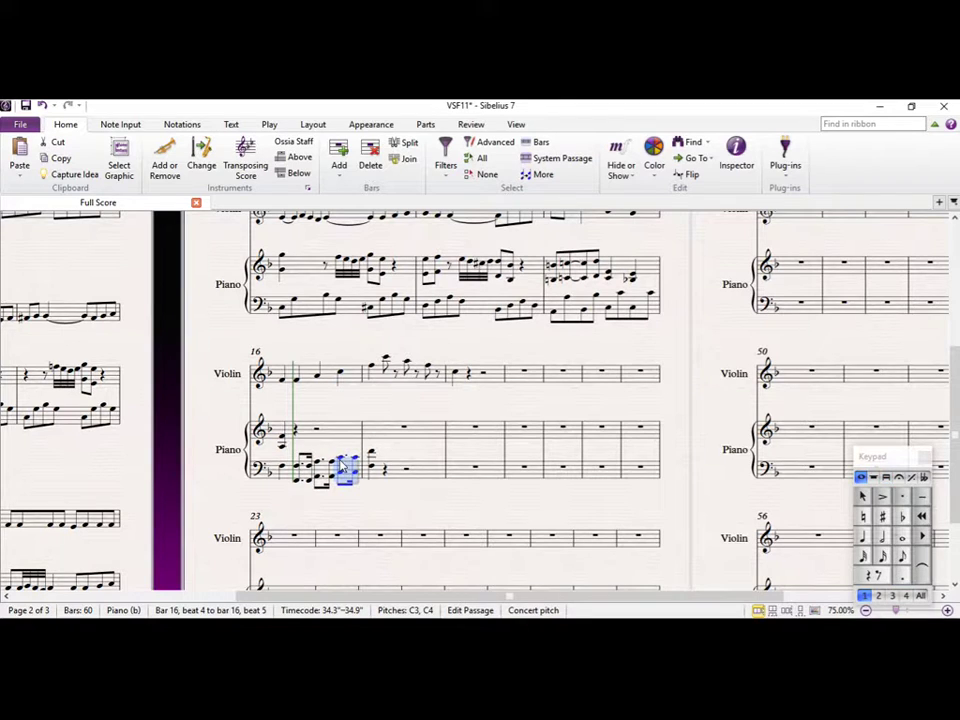
{"action": "left_click", "coordinate": [385, 471]}
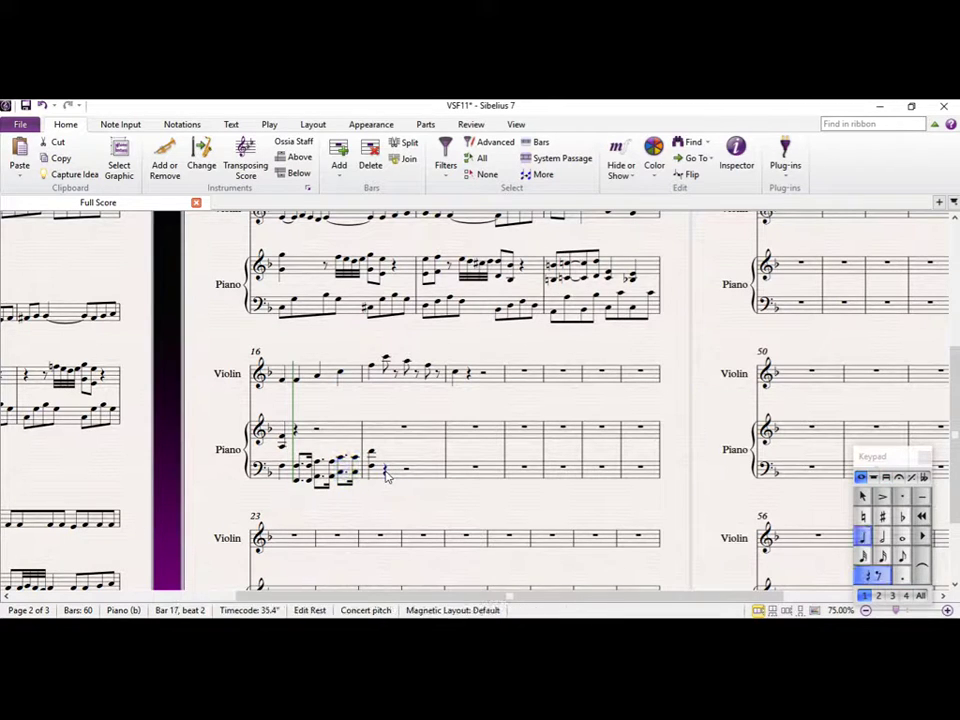
{"action": "key", "text": "ctrl+v"}
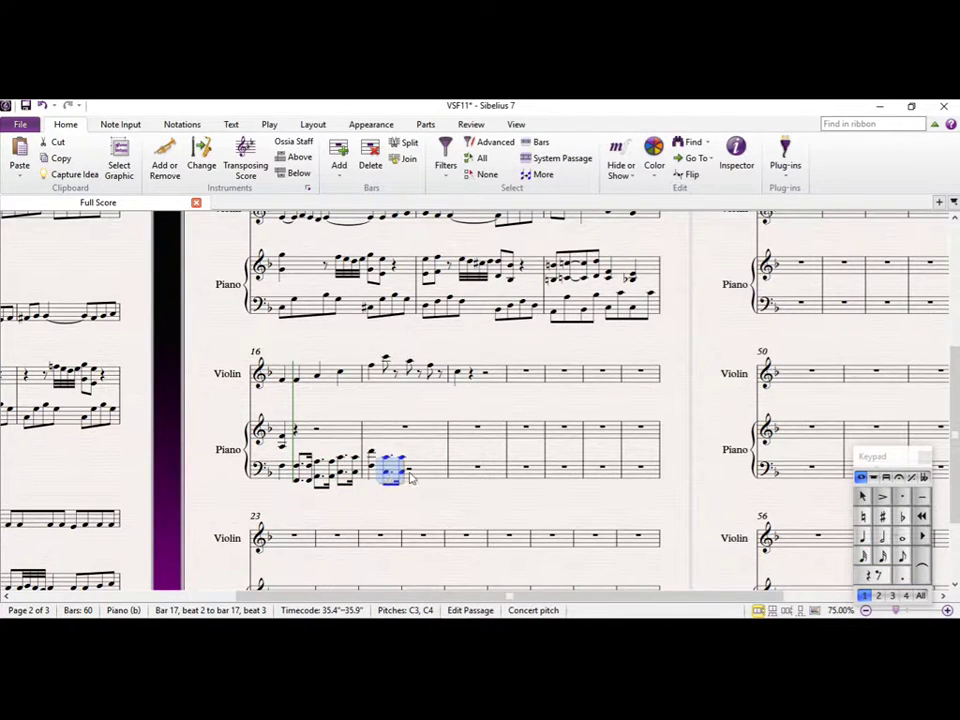
Repeat the dotted octave figure on beat 3 of bar 17 and raise it to F3 and F4
{"action": "key", "text": "r"}
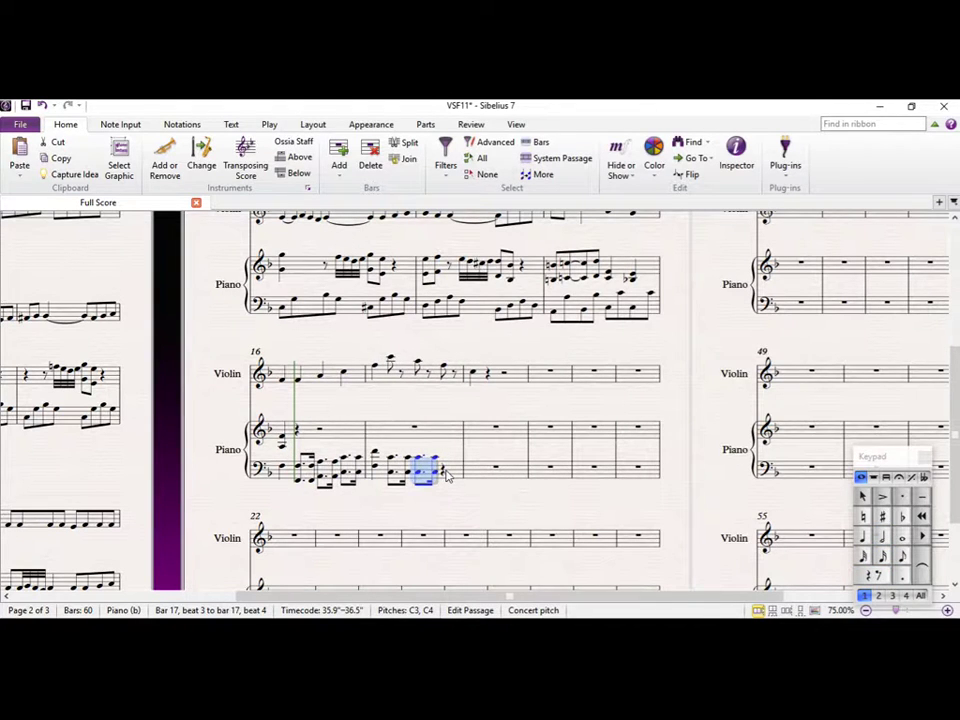
{"action": "key", "text": "Up"}
{"action": "key", "text": "Up"}
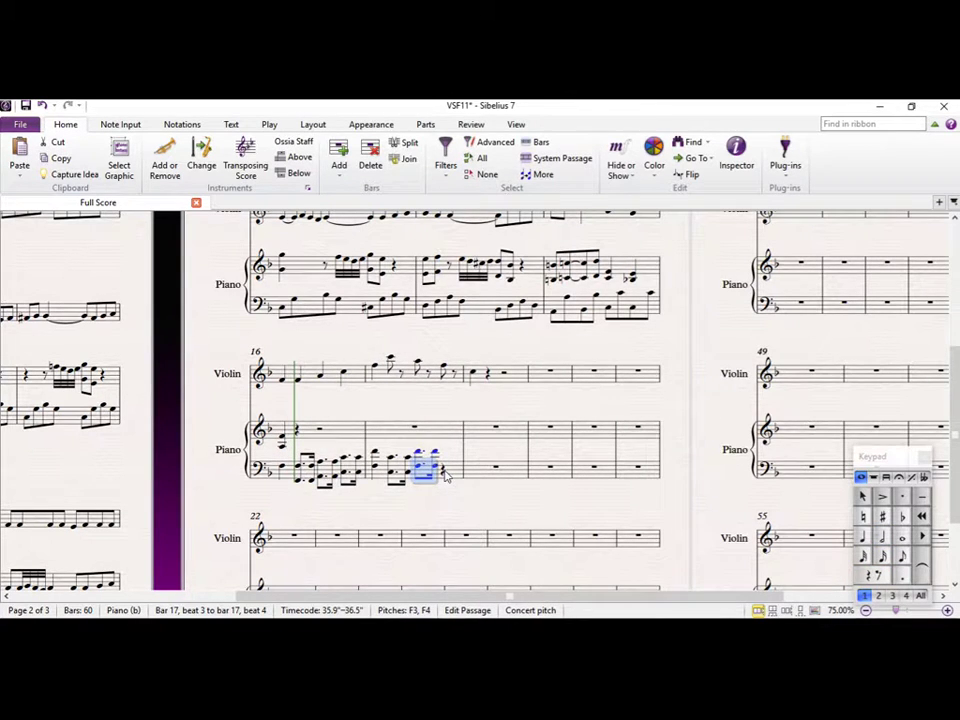
Paste the dotted octave figure on beat 4 of bar 17 in the bass staff and raise it to A3 and A4
{"action": "left_click", "coordinate": [446, 472]}
{"action": "key", "text": "ctrl+v"}
{"action": "key", "text": "Up"}
{"action": "key", "text": "Up"}
{"action": "key", "text": "Up"}
{"action": "key", "text": "Up"}
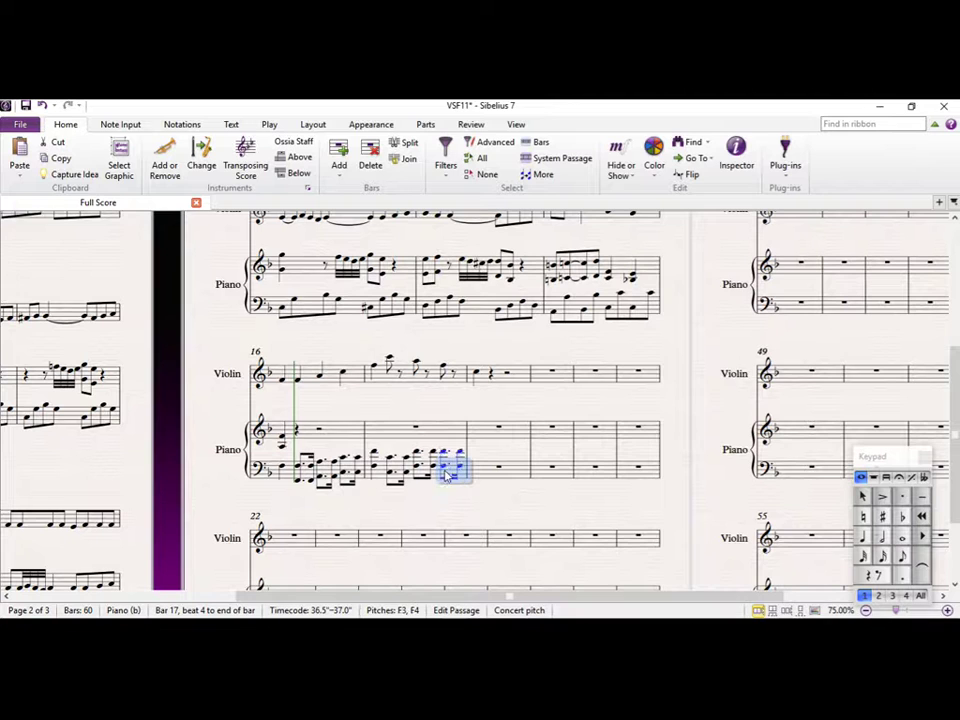
{"action": "key", "text": "Up"}
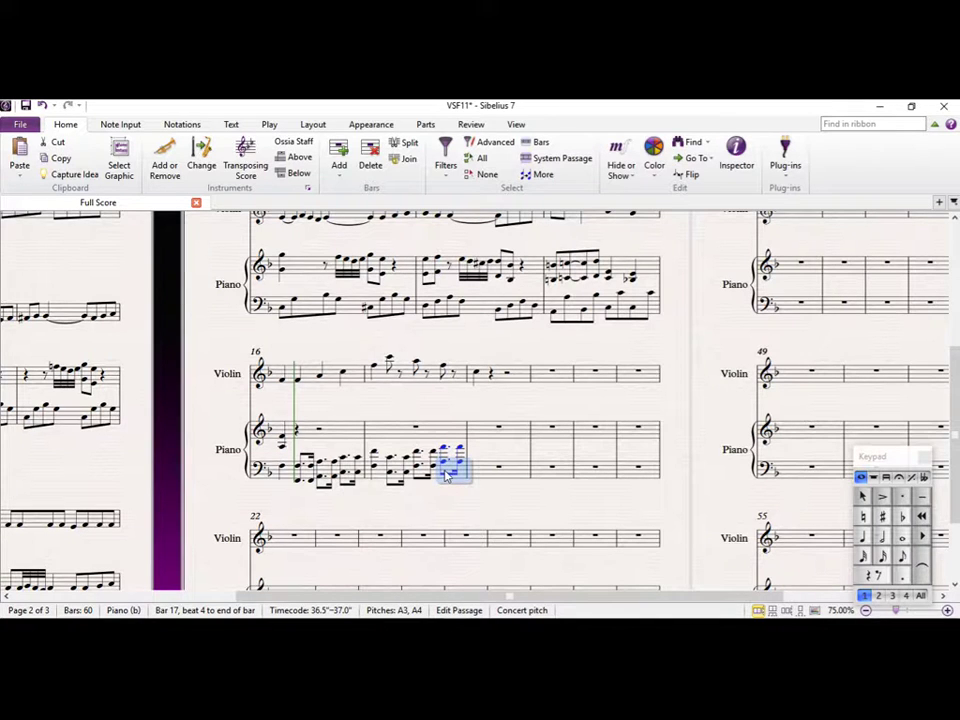
{"action": "key", "text": "Escape"}
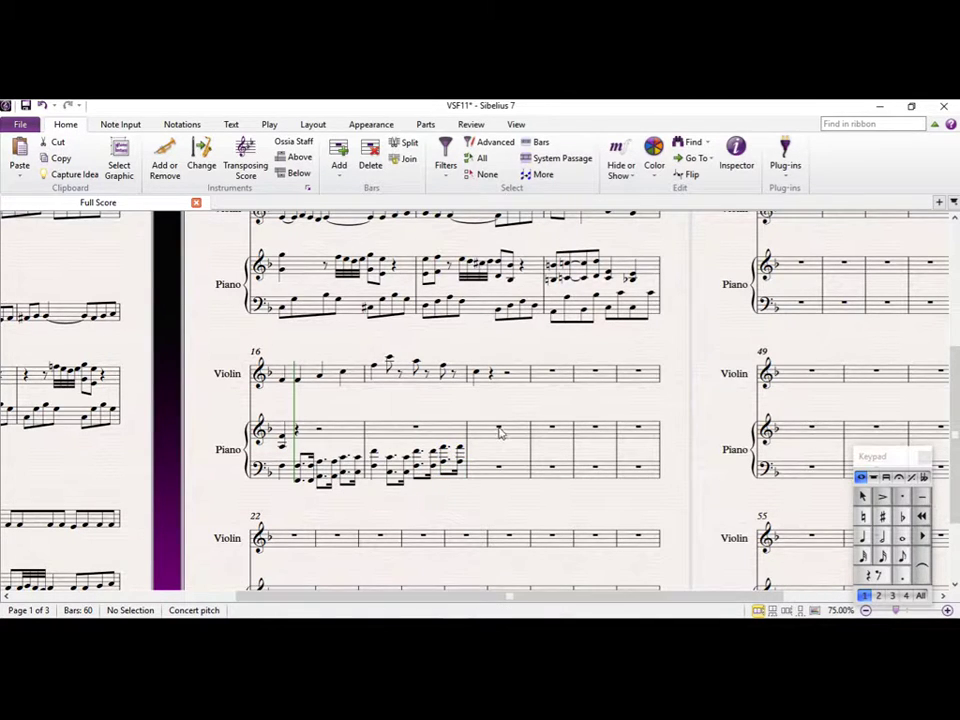
Enter a quarter-note octave C4–C5 on beat 1 of bar 18 in the piano's treble staff
{"action": "key", "text": "5"}
{"action": "left_click", "coordinate": [500, 431]}
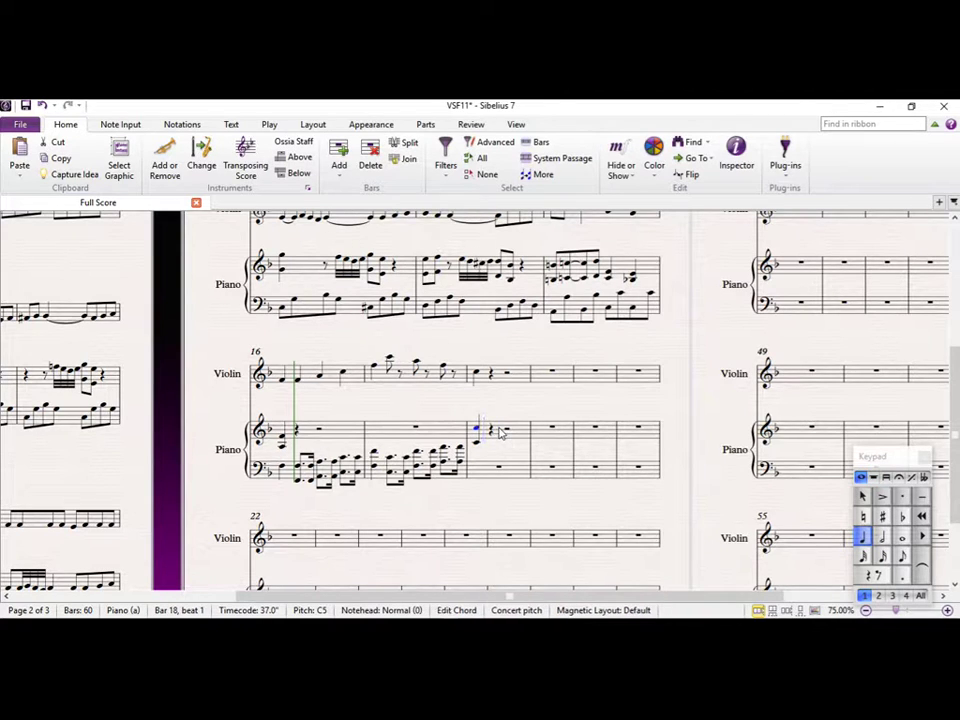
Play back the score from the first violin note of bar 16
{"action": "left_click", "coordinate": [282, 382]}
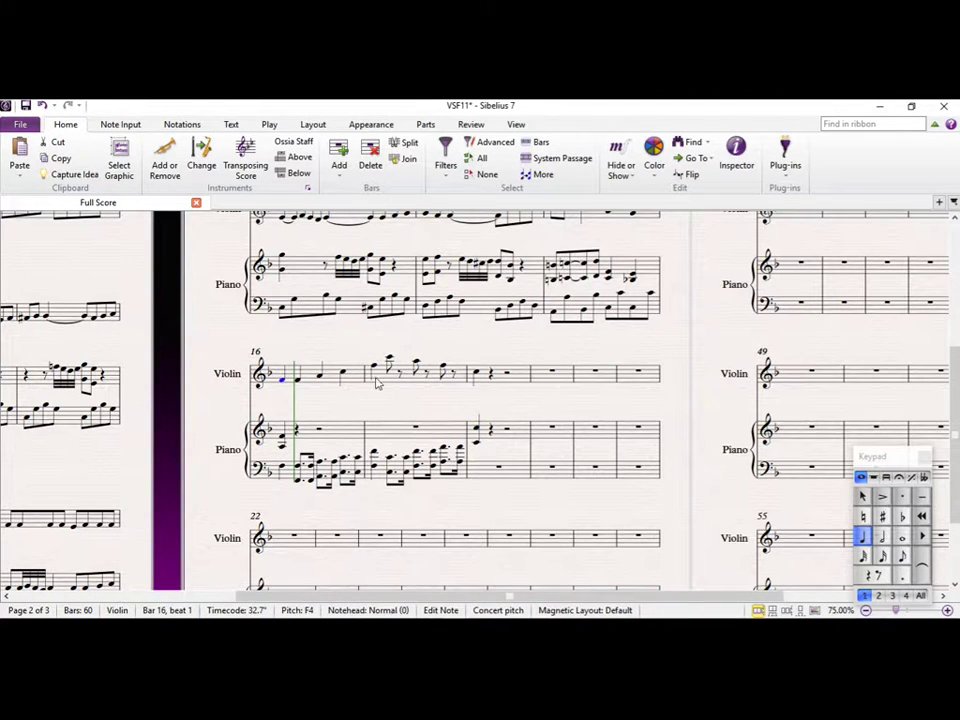
{"action": "key", "text": "ctrl+plus"}
{"action": "key", "text": "p"}
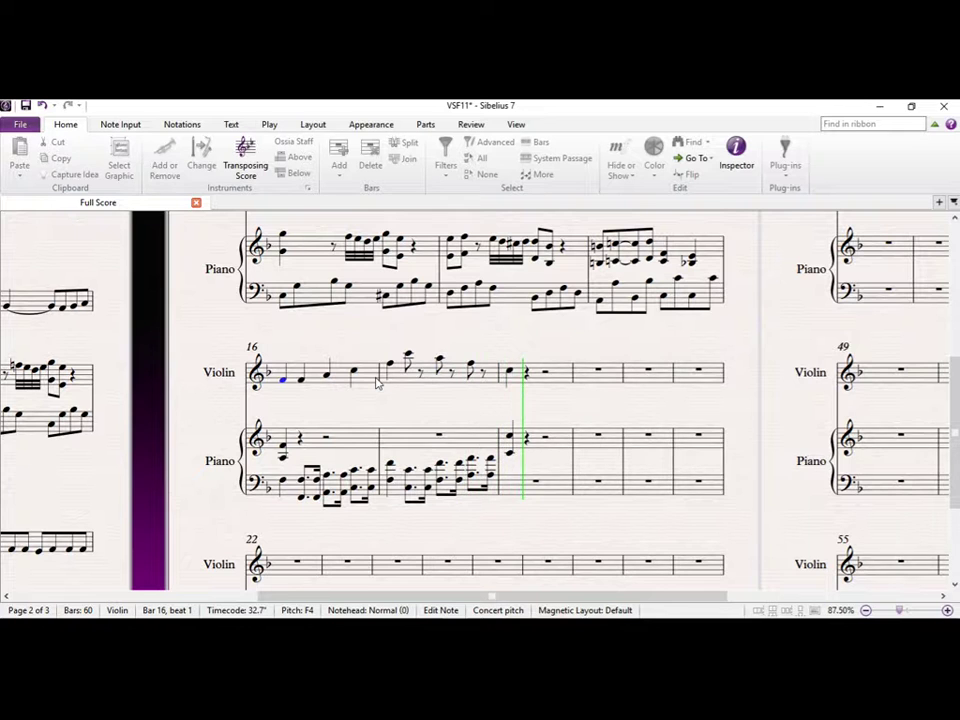
{"action": "key", "text": "ctrl+minus"}
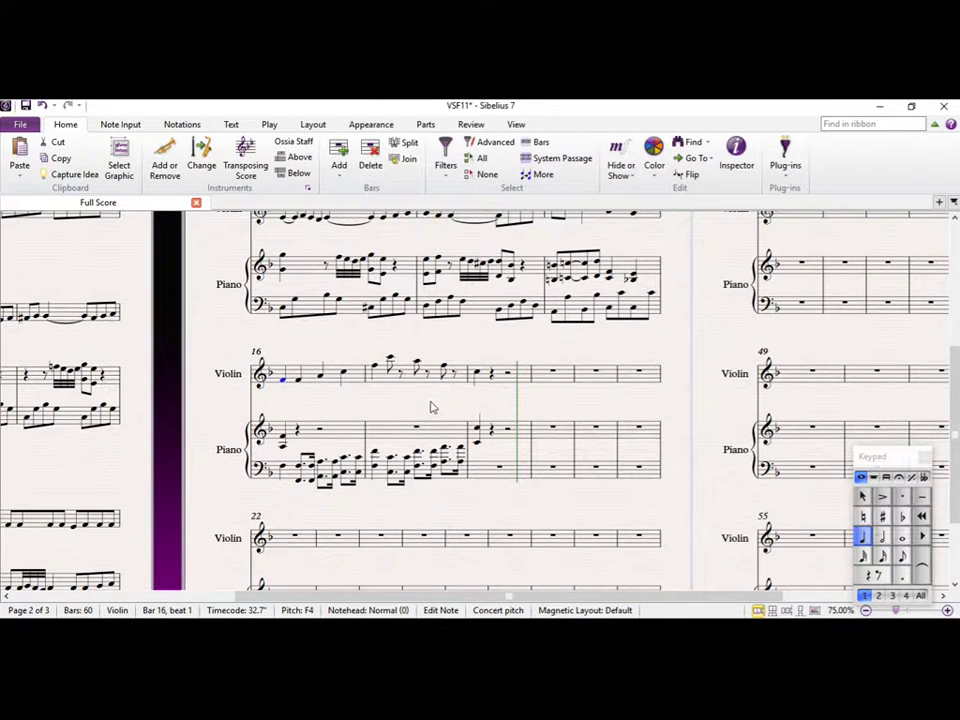
Enter a quarter note in the piano's treble staff and a quarter-note Bb3 in its bass staff on beat 1 of bar 19
{"action": "left_click_drag", "start_coordinate": [429, 405], "coordinate": [365, 369]}
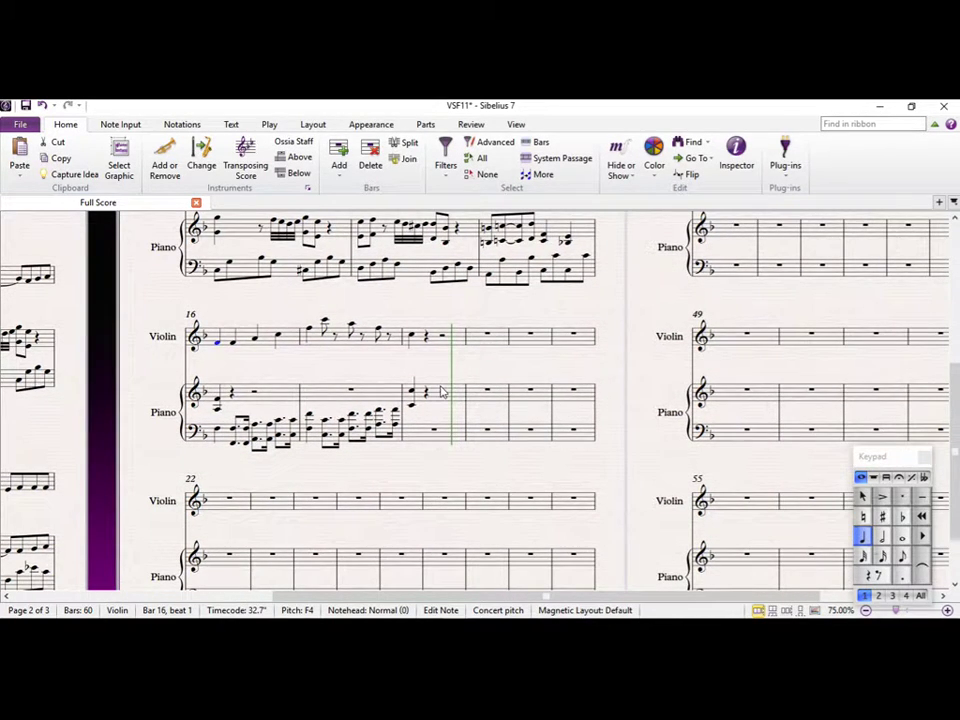
{"action": "left_click_drag", "start_coordinate": [430, 372], "coordinate": [400, 363]}
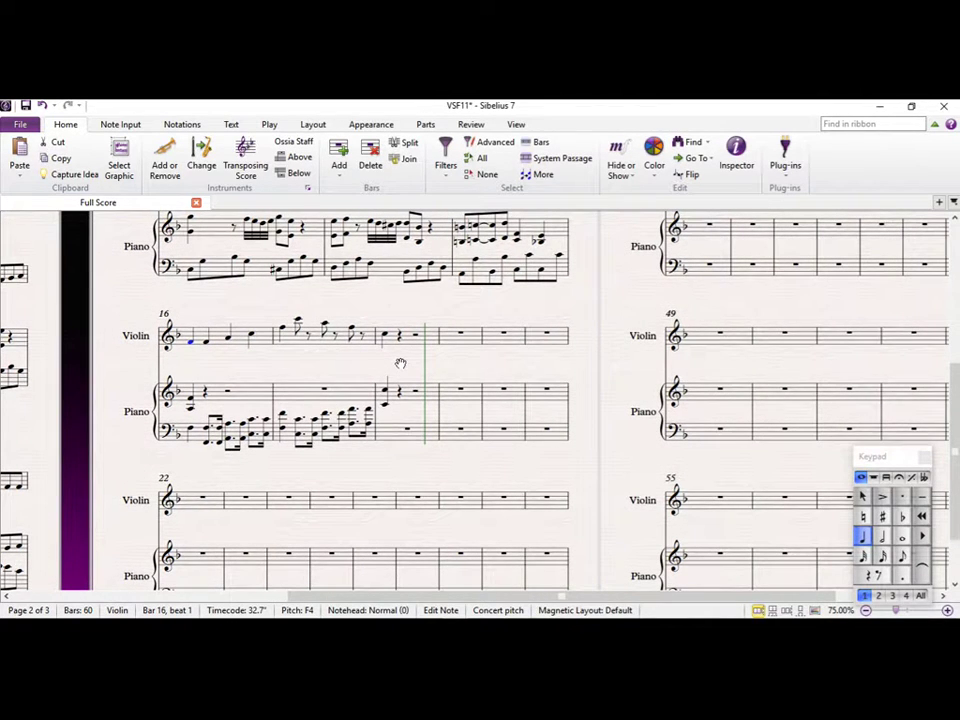
{"action": "left_click", "coordinate": [462, 392]}
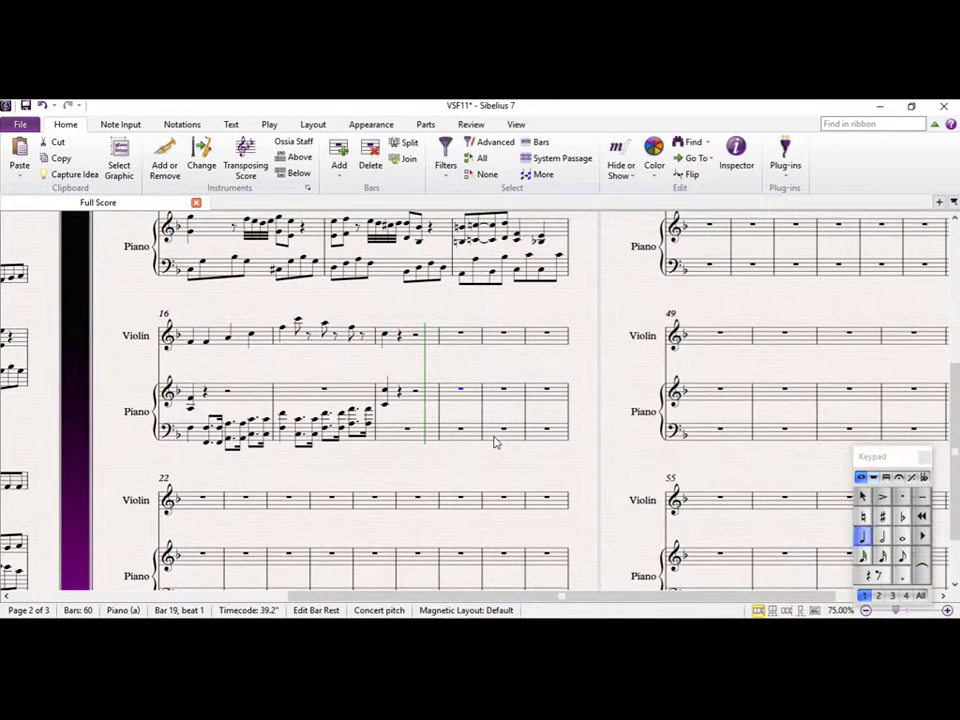
{"action": "key", "text": "5"}
{"action": "key", "text": "b"}
{"action": "left_click", "coordinate": [461, 431]}
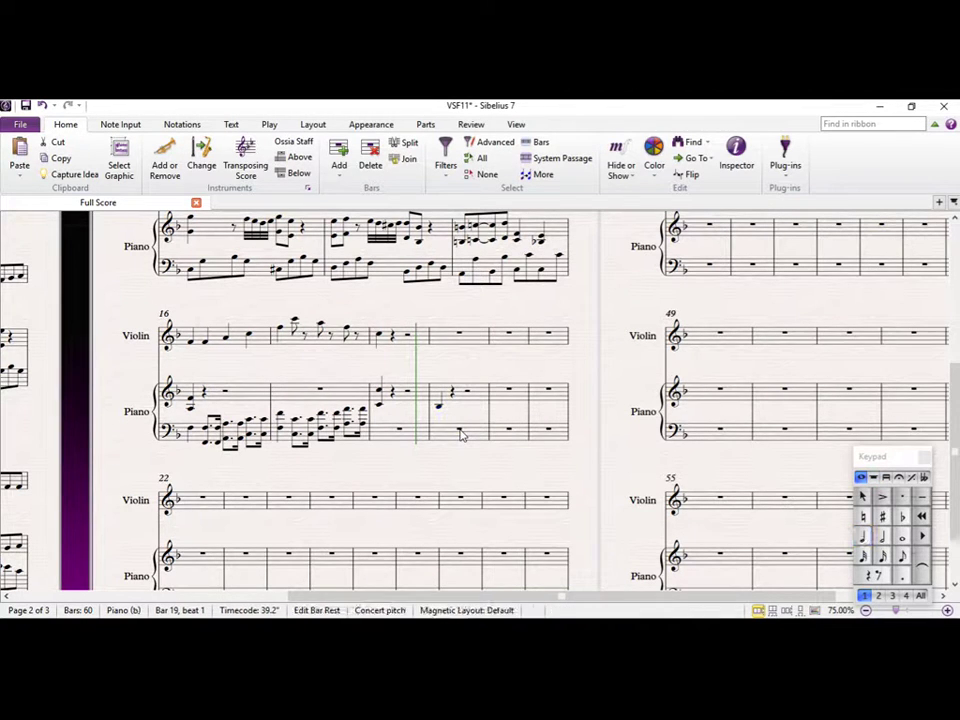
{"action": "key", "text": "b"}
{"action": "key", "text": "Escape"}
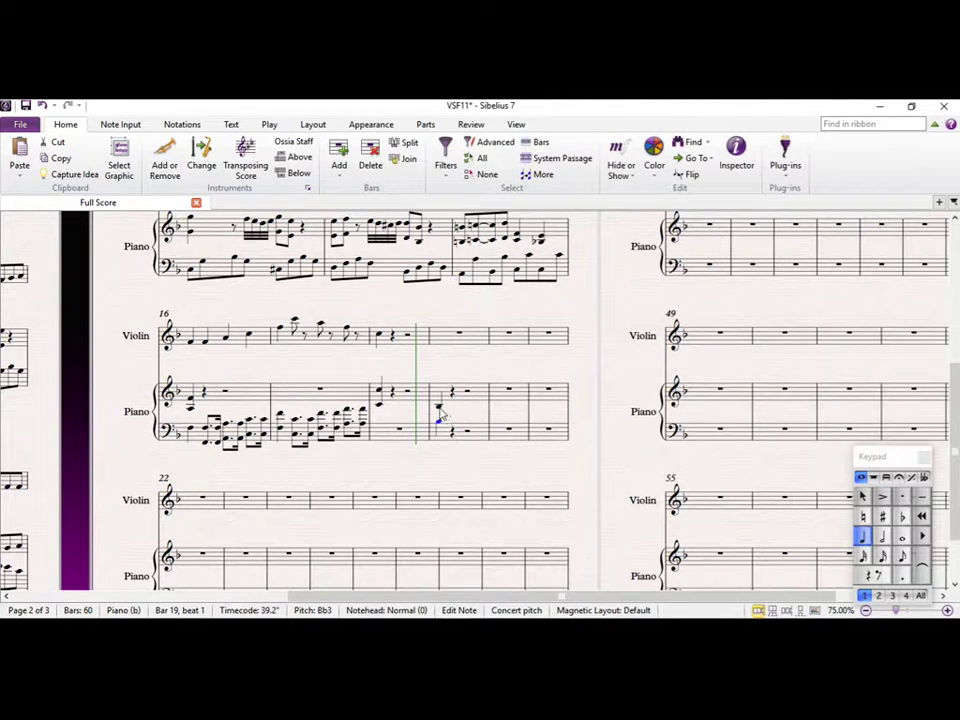
Raise the treble-staff note on beat 1 of bar 19 and make it a two-note chord
{"action": "left_click", "coordinate": [439, 408]}
{"action": "key", "text": "Up"}
{"action": "key", "text": "5"}
{"action": "key", "text": "Escape"}
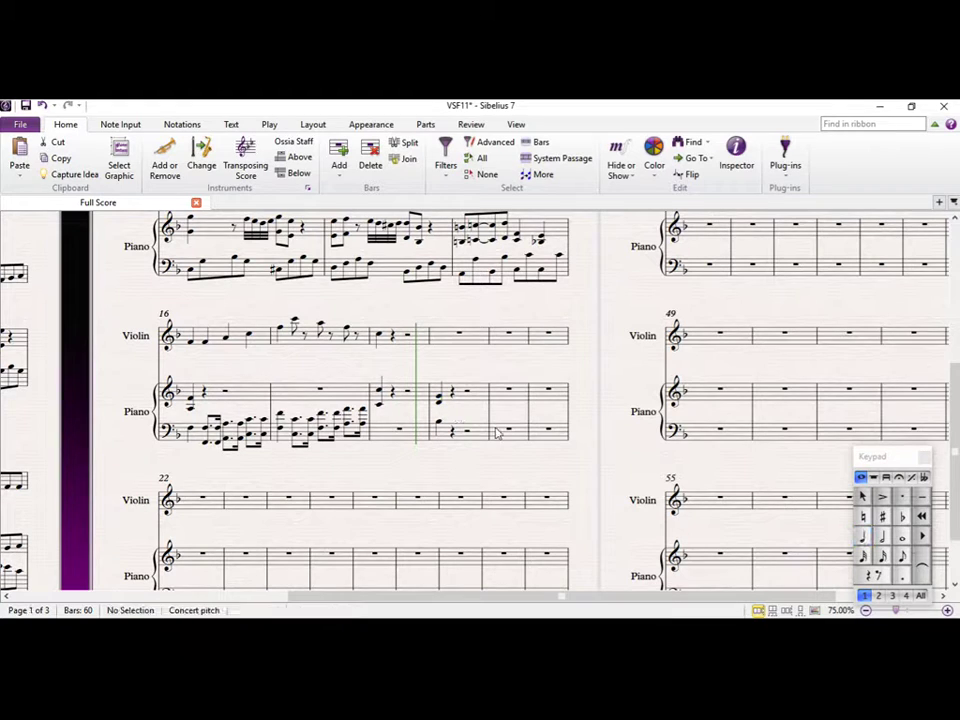
Lower the bass-staff Bb3 on beat 1 of bar 19 by an octave
{"action": "left_click", "coordinate": [510, 432]}
{"action": "key", "text": "Escape"}
{"action": "left_click", "coordinate": [467, 433]}
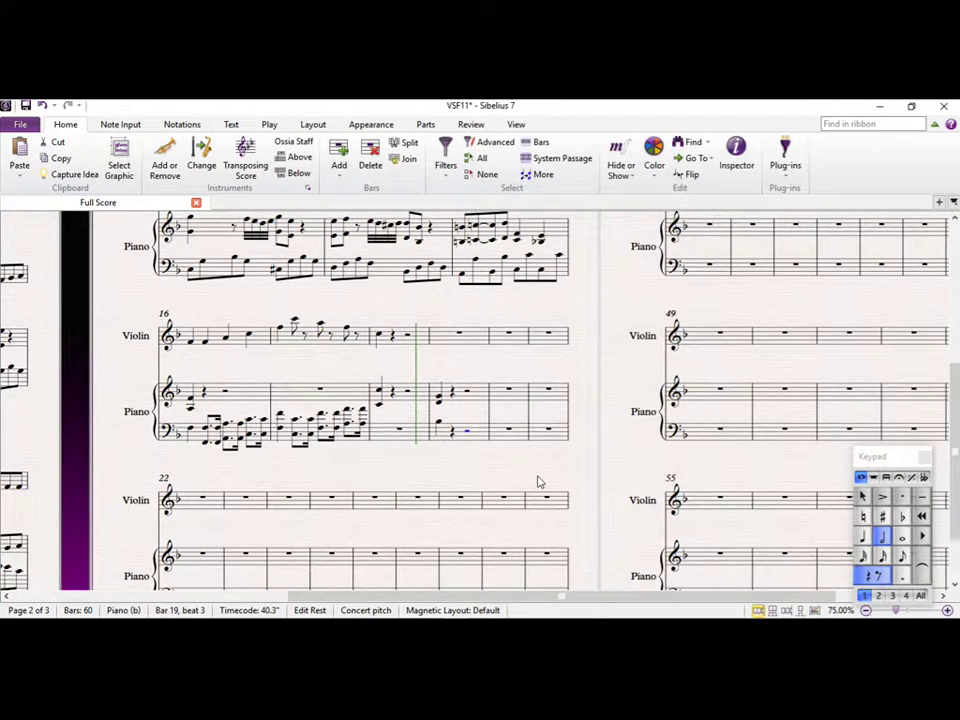
{"action": "key", "text": "Escape"}
{"action": "left_click", "coordinate": [439, 424]}
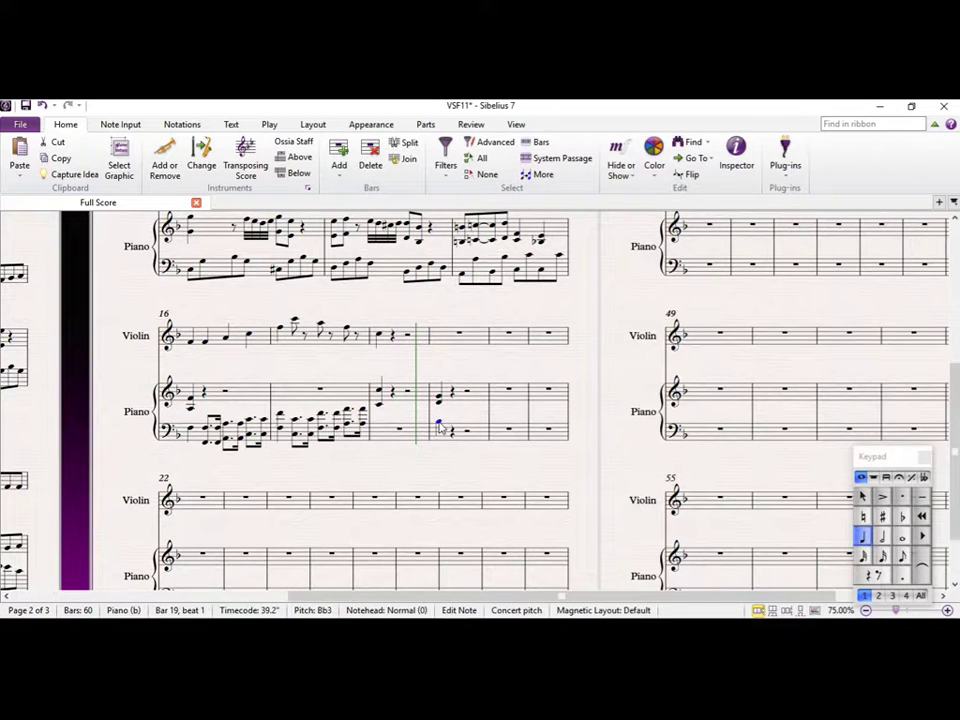
{"action": "key", "text": "Escape"}
Enter a C3 on beat 3 of bar 19 in the bass staff and make it a quarter note
{"action": "left_click", "coordinate": [467, 434]}
{"action": "key", "text": "n"}
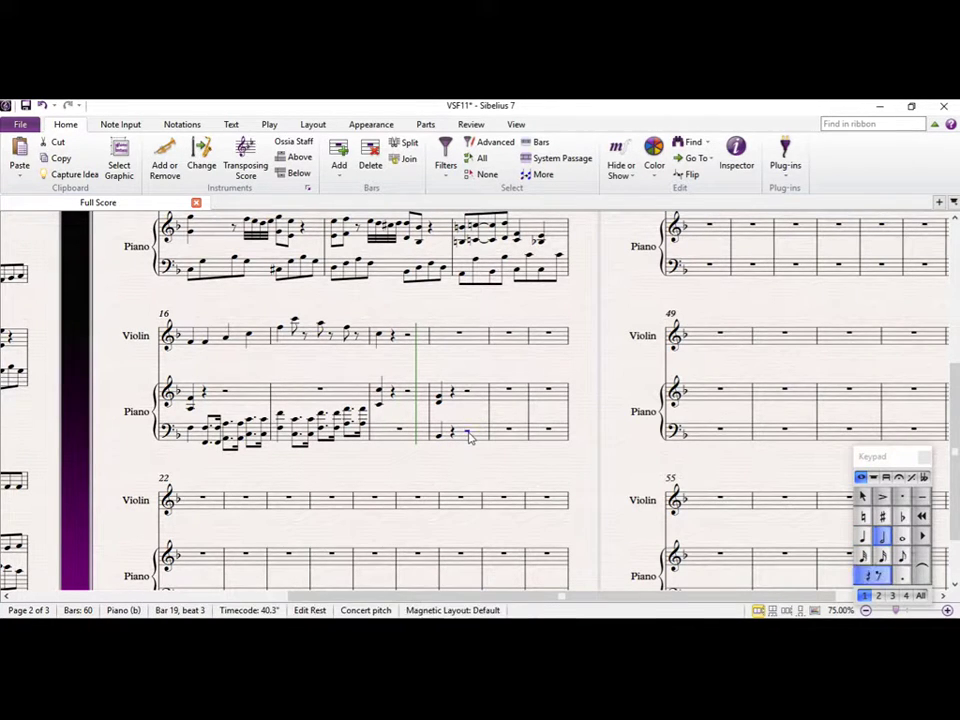
{"action": "left_click", "coordinate": [467, 434]}
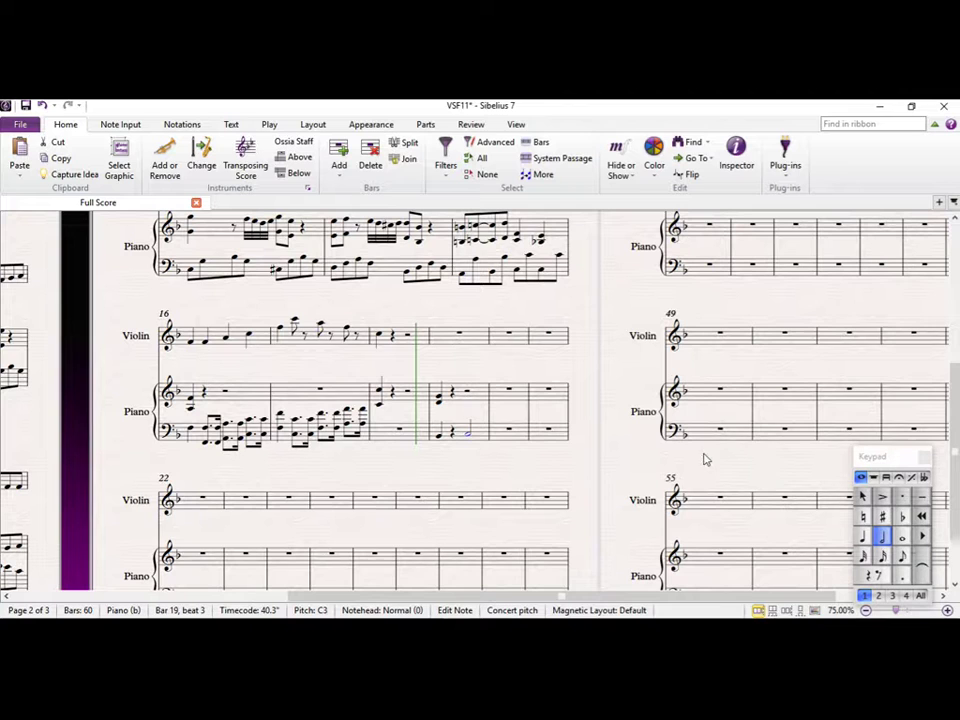
{"action": "left_click", "coordinate": [863, 537]}
{"action": "key", "text": "Escape"}
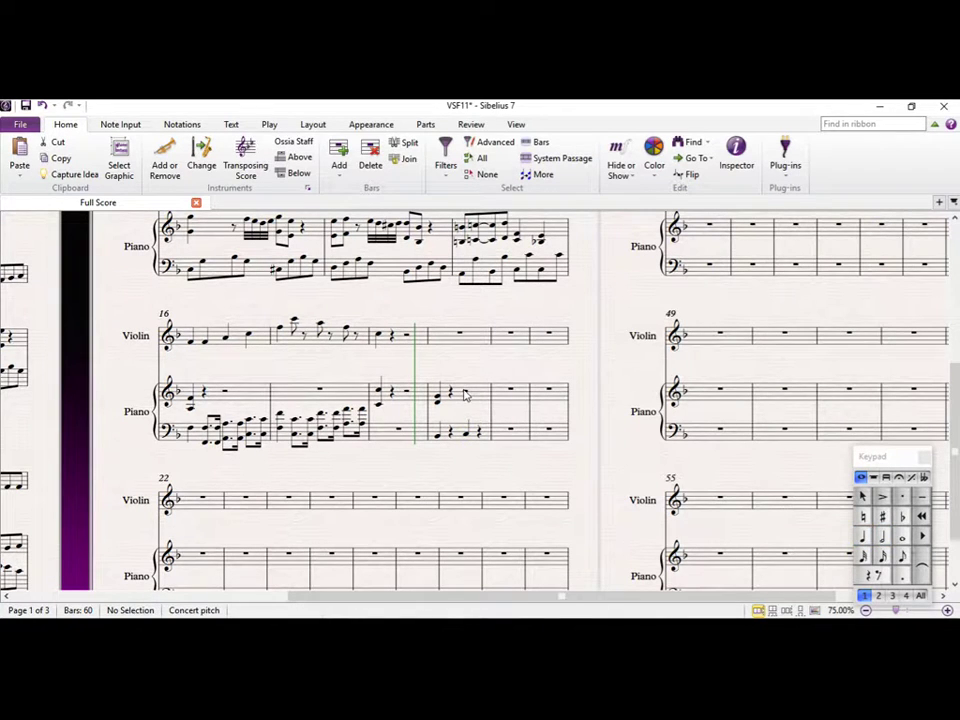
Enter a two-note half-note chord with E4 on top on beat 3 of bar 19 in the piano's treble staff
{"action": "left_click", "coordinate": [465, 394]}
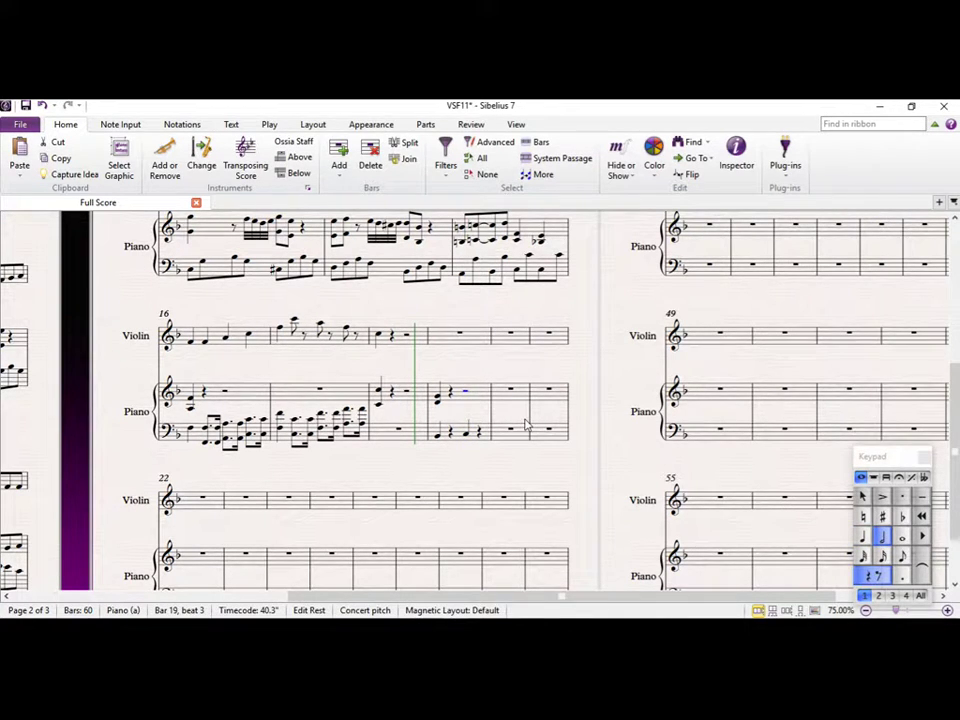
{"action": "key", "text": "b"}
{"action": "key", "text": "shift+e"}
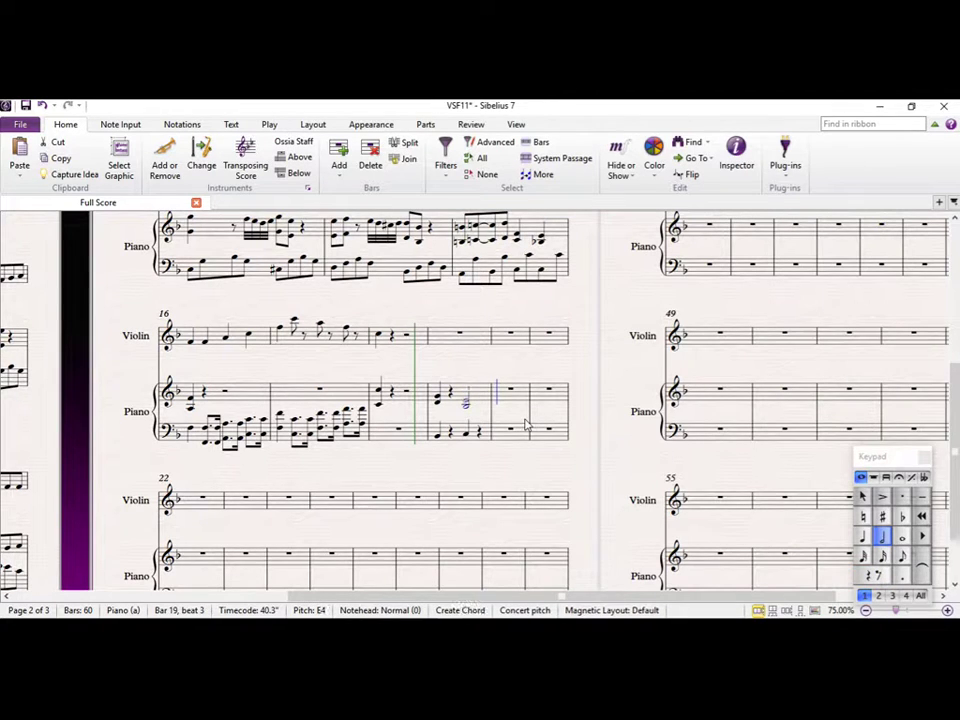
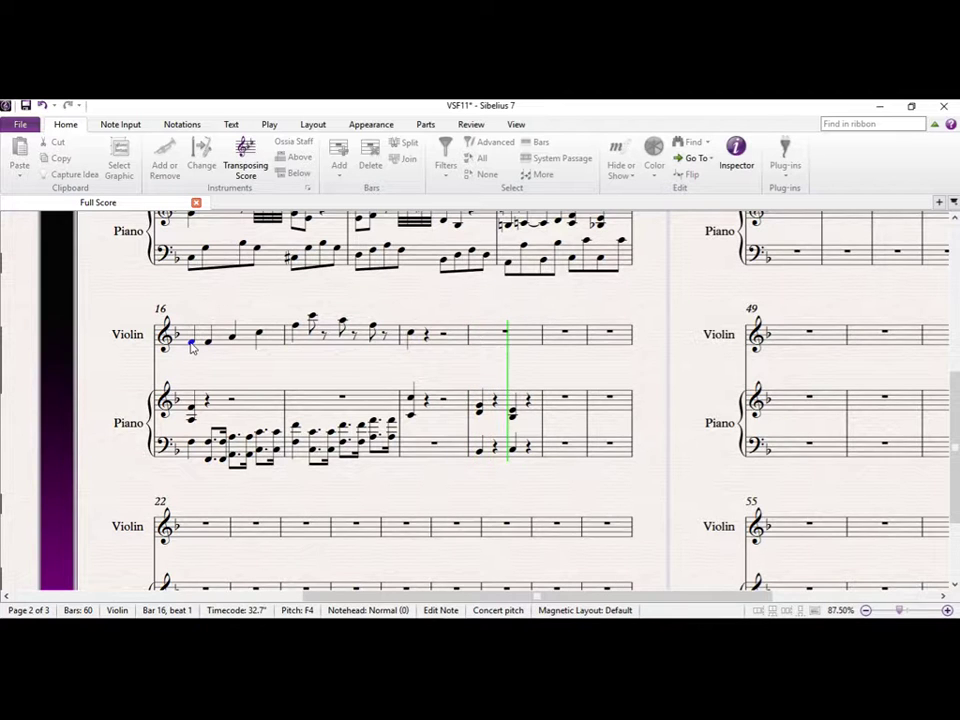
Listen to bars 16 to 19 and stop the playback
{"action": "key", "text": "space"}
{"action": "key", "text": "ctrl+minus"}
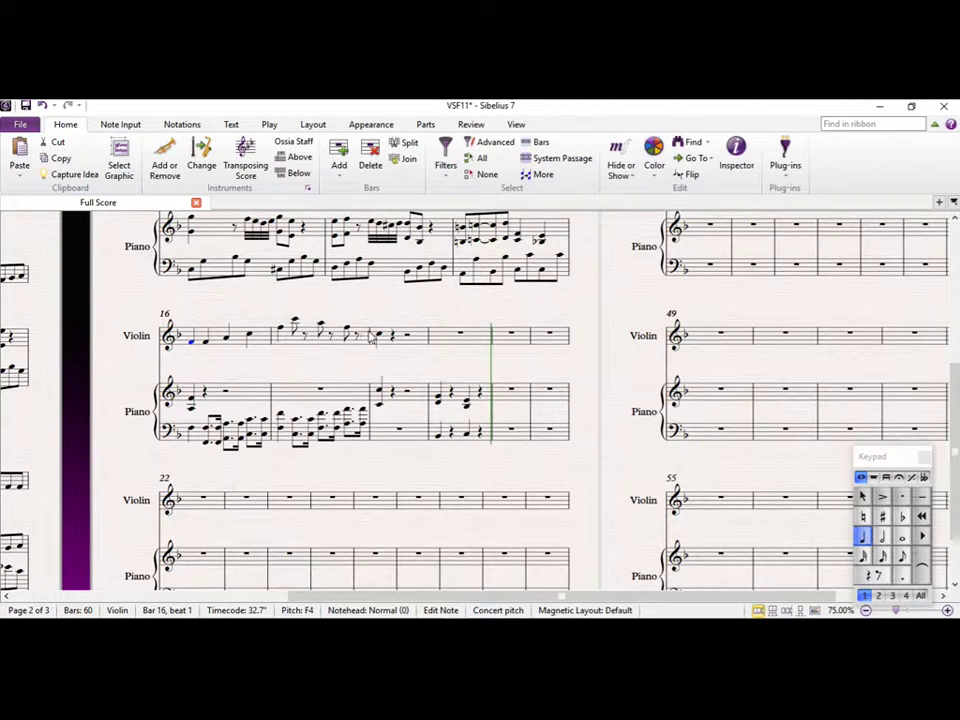
Enter the eighth notes C5, F5, C5 and A4 on beats 3 and 4 of bar 18 in the violin staff
{"action": "left_click", "coordinate": [380, 337]}
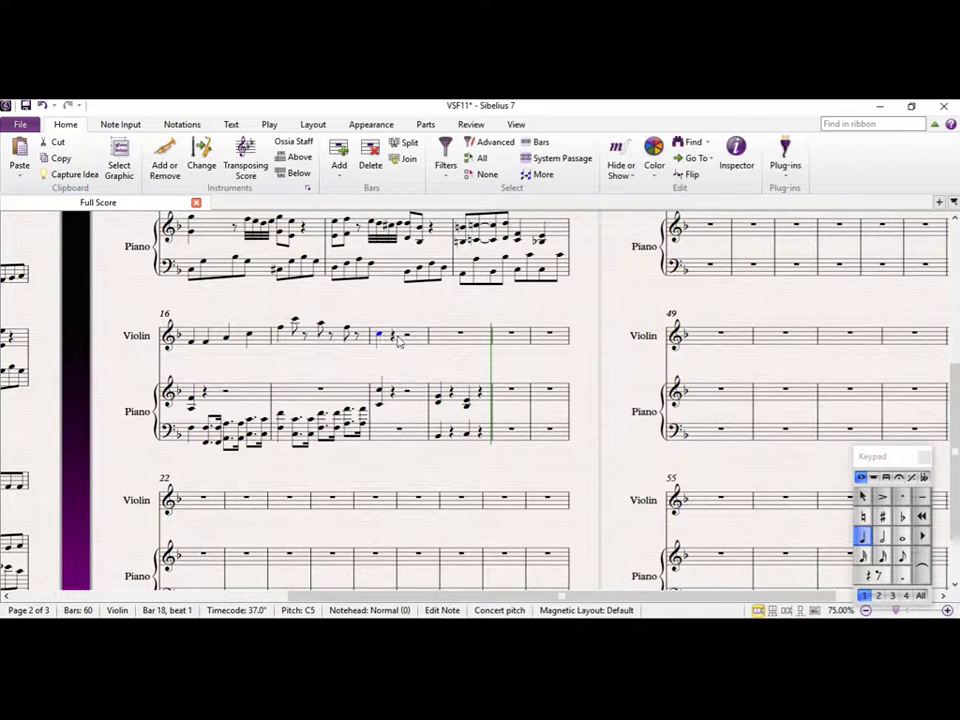
{"action": "left_click", "coordinate": [407, 338]}
{"action": "key", "text": "c"}
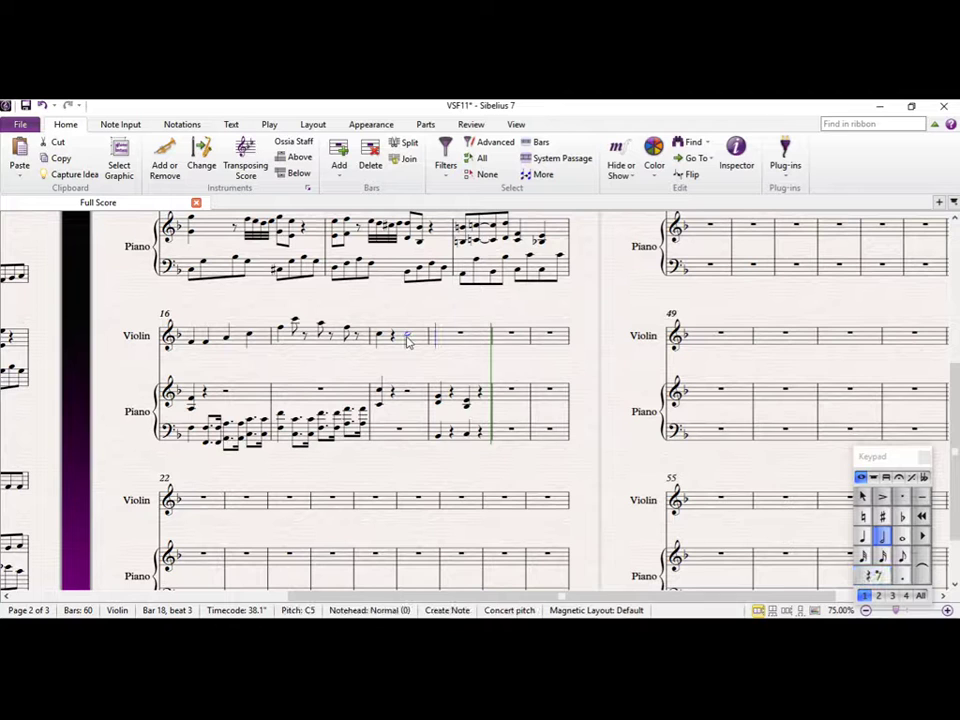
{"action": "left_click", "coordinate": [904, 558]}
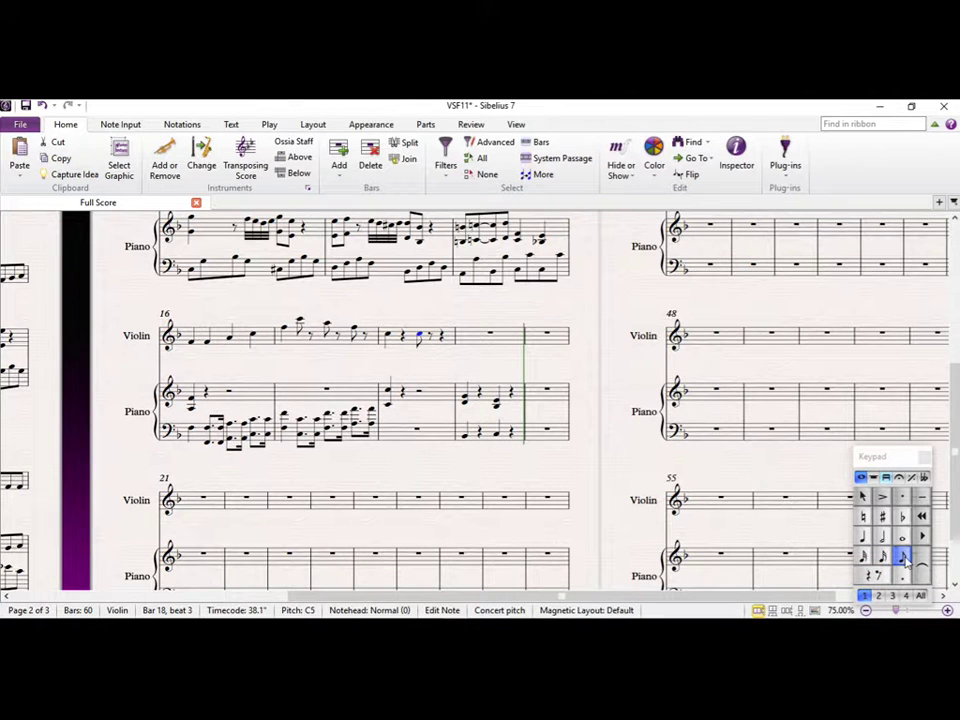
{"action": "key", "text": "c"}
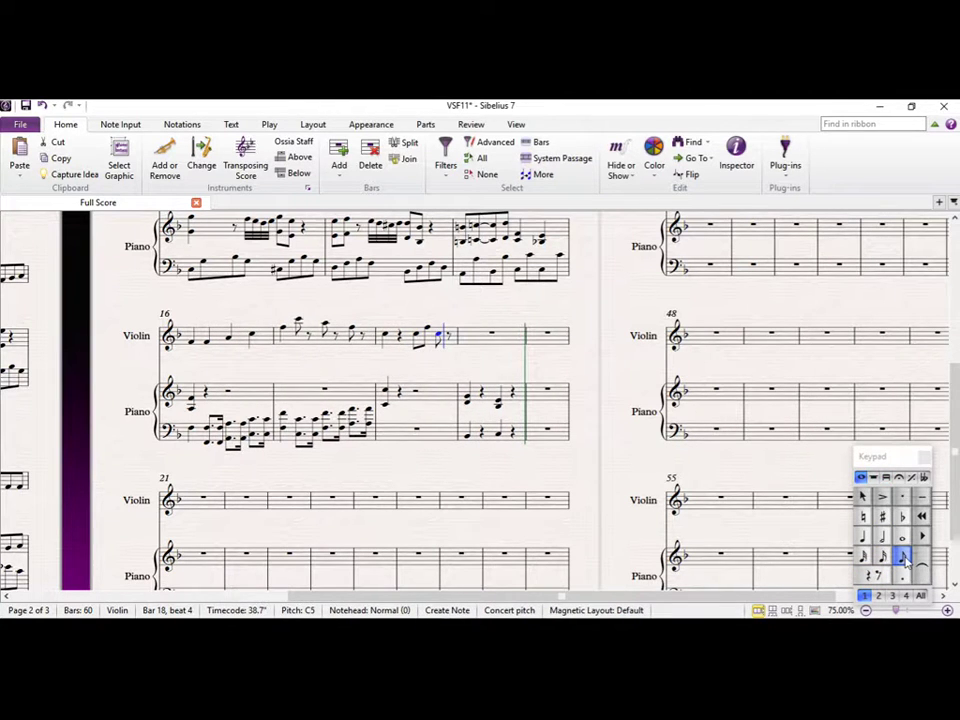
{"action": "key", "text": "a"}
Enter eighth notes G, G, G, A, C, B, A, G in violin bar 19, and a C5 quarter note on beat 2 of bar 18
{"action": "key", "text": "g"}
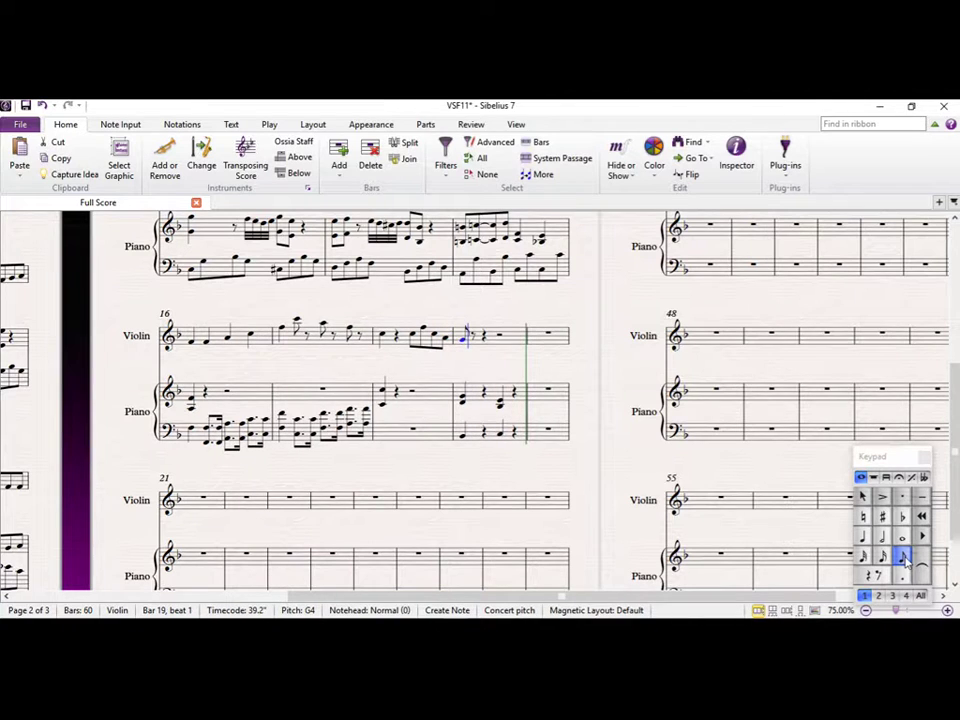
{"action": "key", "text": "g"}
{"action": "key", "text": "g"}
{"action": "key", "text": "a"}
{"action": "key", "text": "c"}
{"action": "key", "text": "b"}
{"action": "key", "text": "a"}
{"action": "key", "text": "g"}
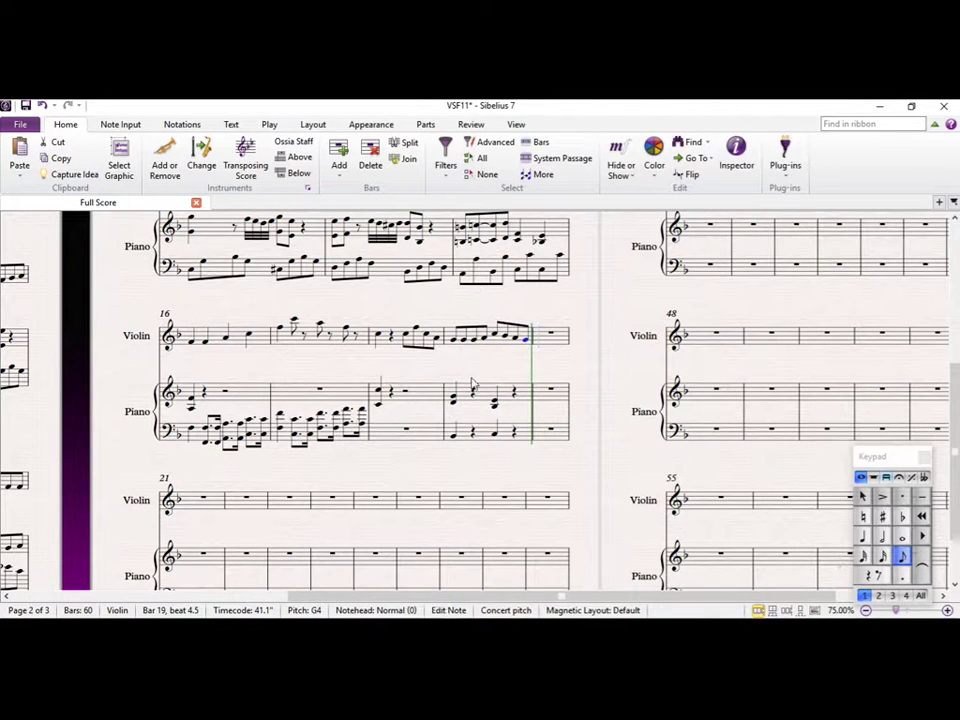
{"action": "left_click", "coordinate": [392, 338]}
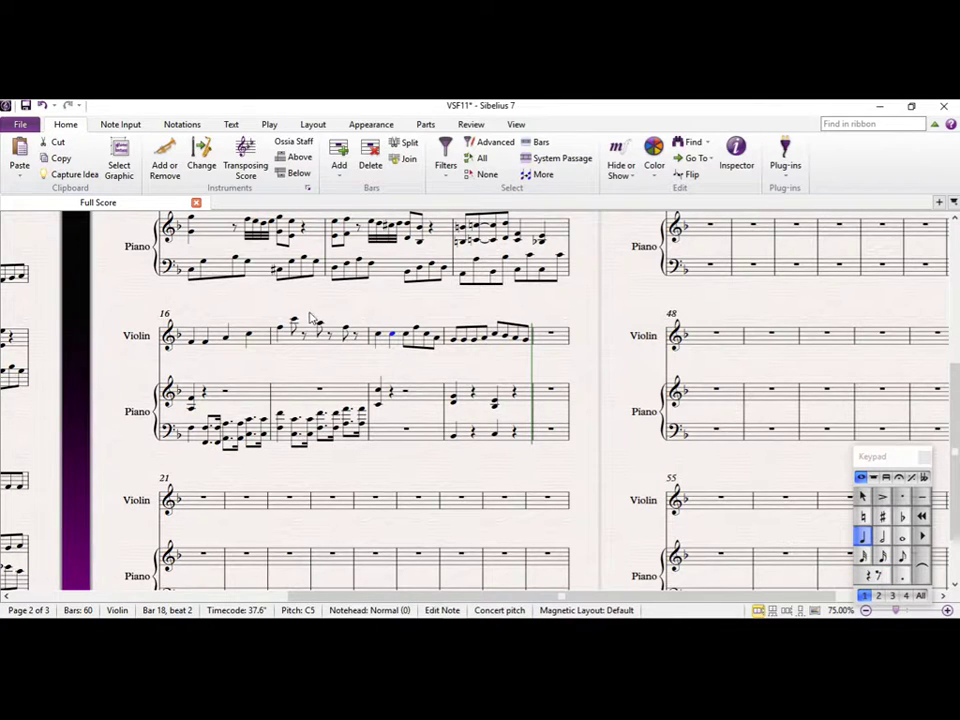
Listen to the score from bar 16 through the new violin melody
{"action": "left_click", "coordinate": [189, 344]}
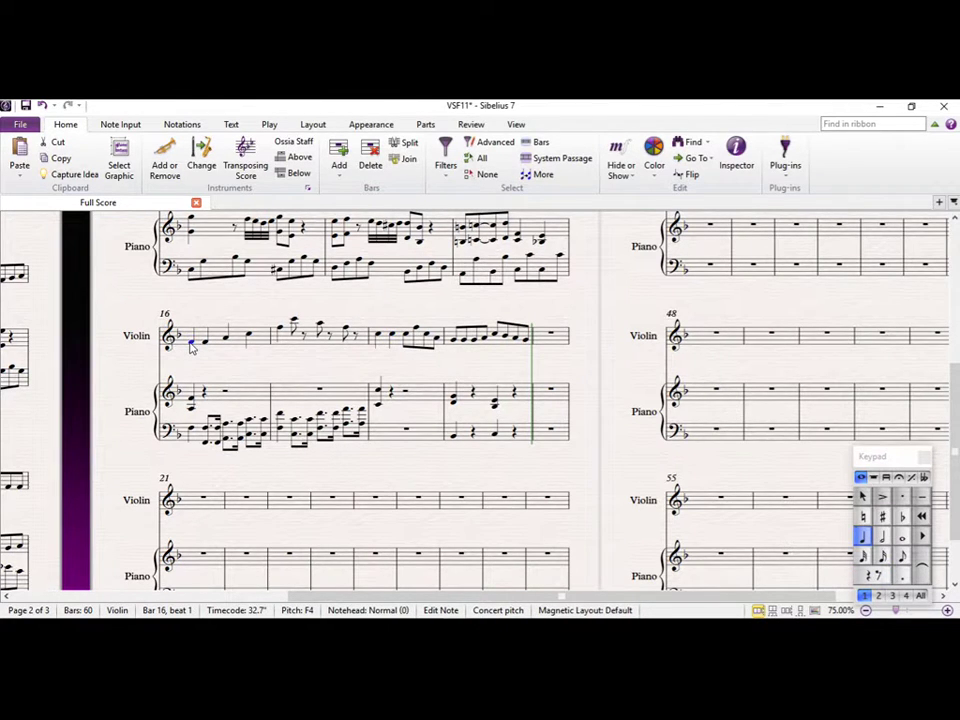
{"action": "scroll", "coordinate": [190, 346], "scroll_direction": "up", "scroll_amount": 1}
{"action": "key", "text": "p"}
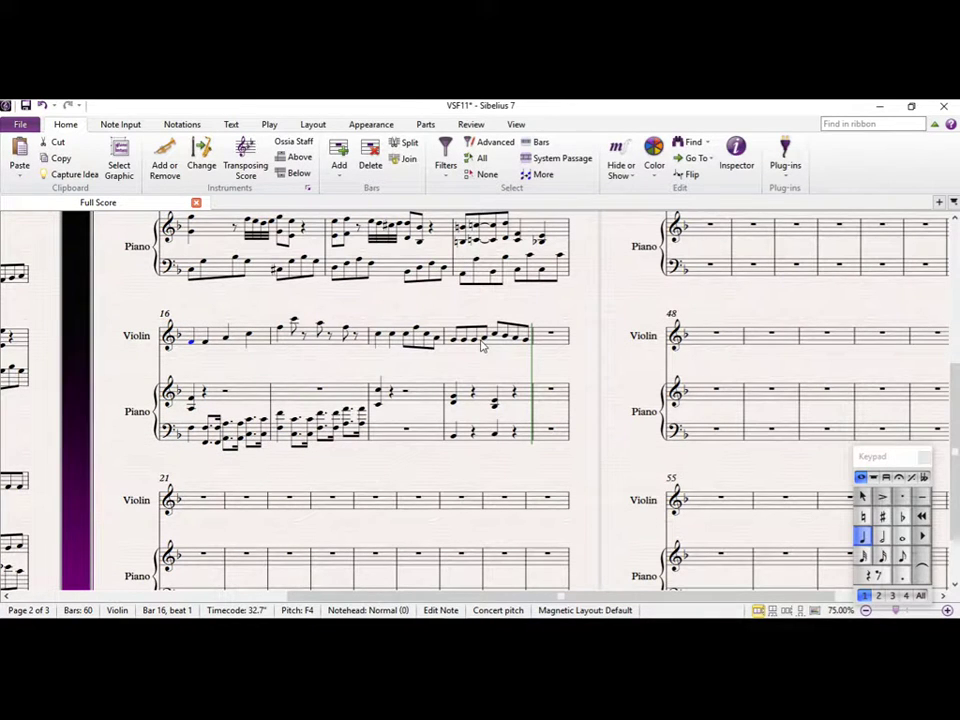
Shorten the violin's C5 on beat 2 of bar 18 to an eighth note and follow it with thirty-second notes C5, D5, C5, B natural
{"action": "left_click", "coordinate": [378, 337]}
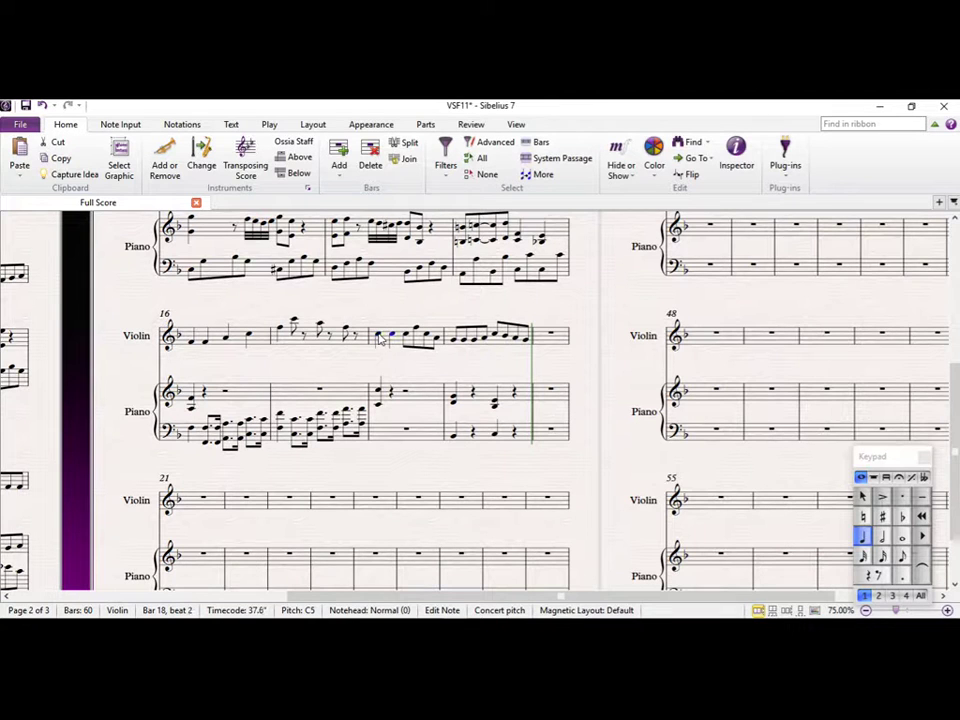
{"action": "left_click", "coordinate": [904, 558]}
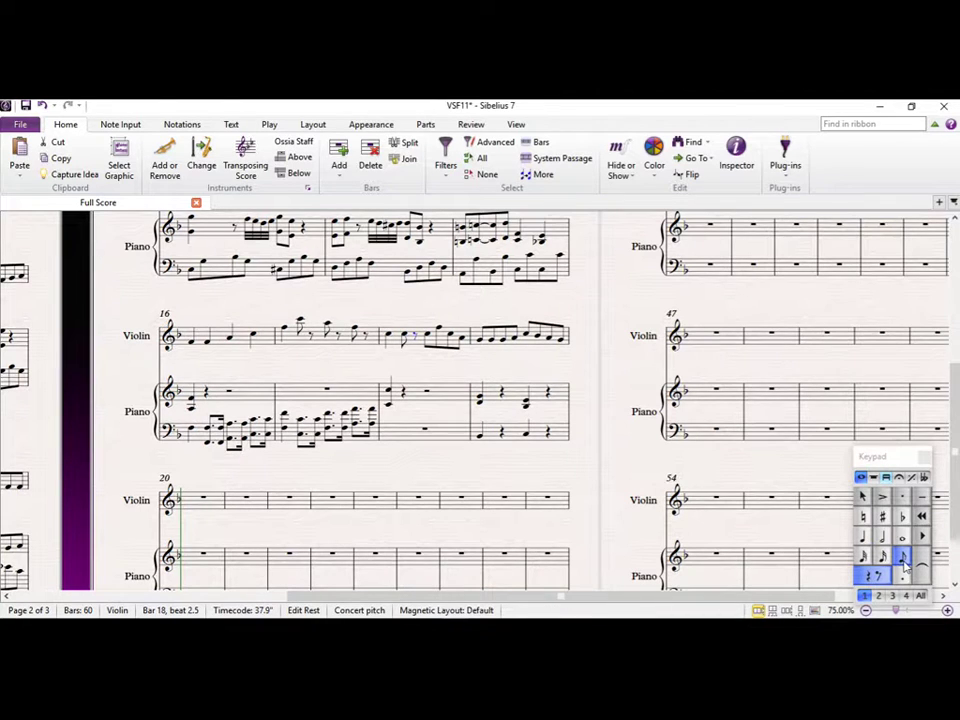
{"action": "left_click", "coordinate": [864, 557]}
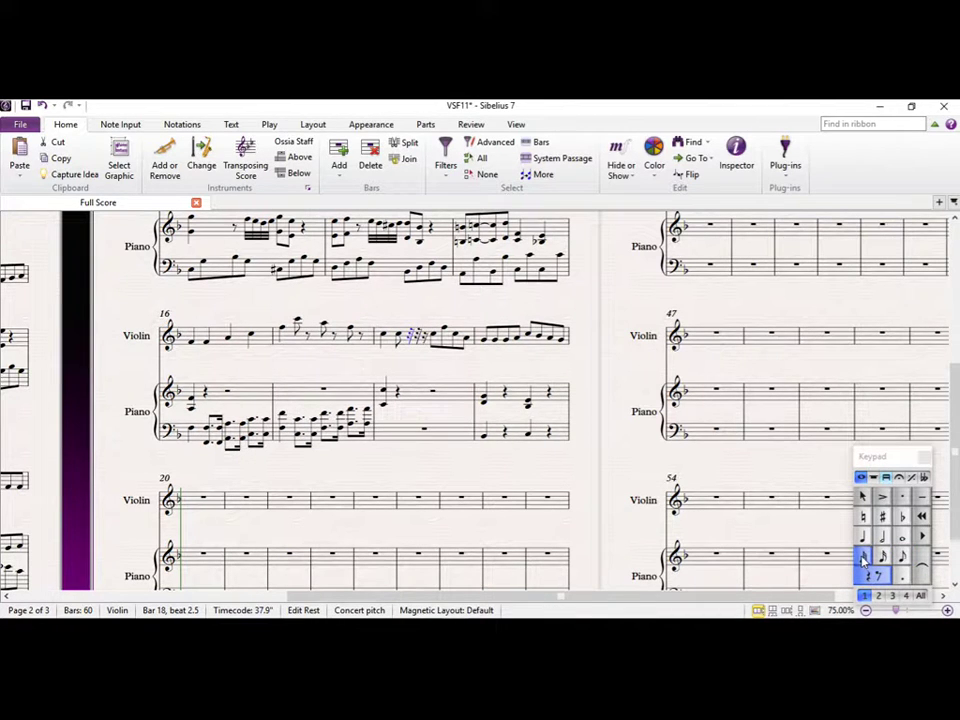
{"action": "key", "text": "c"}
{"action": "key", "text": "d"}
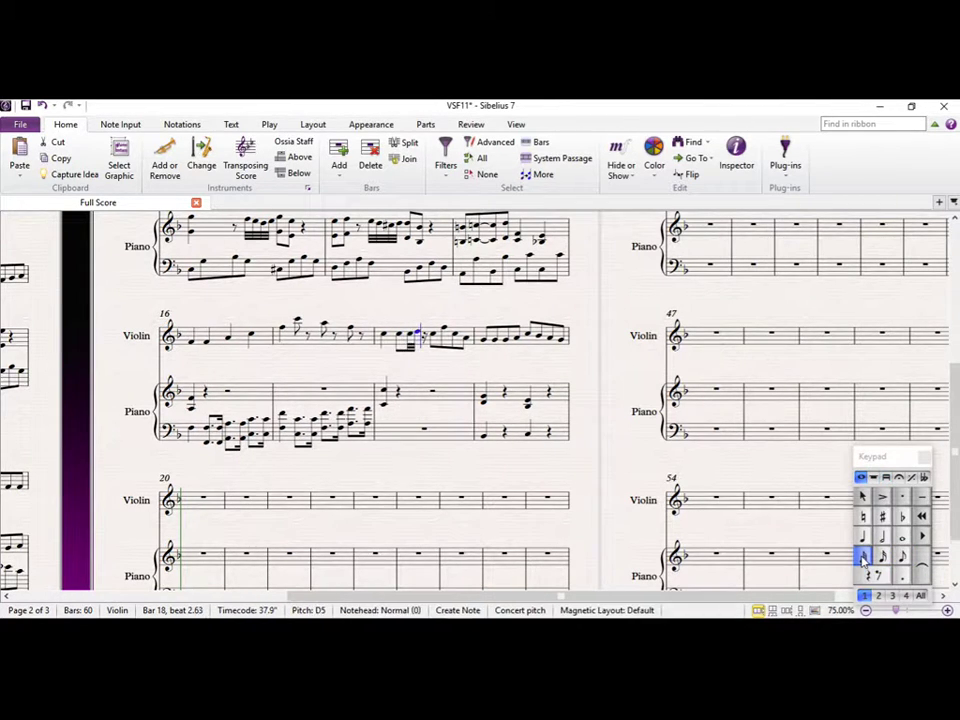
{"action": "key", "text": "c"}
{"action": "key", "text": "b"}
{"action": "key", "text": "Escape"}
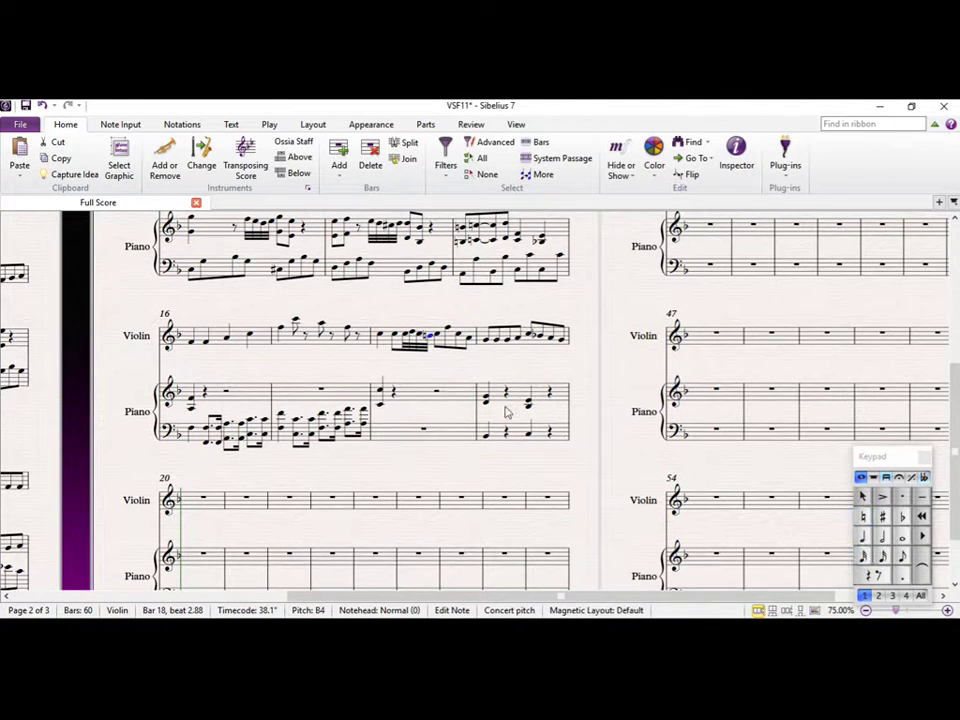
{"action": "key", "text": "Escape"}
Tie the violin's C5 on beat 1 of bar 18 to the C5 on beat 2, and that one to the following C5
{"action": "left_click", "coordinate": [380, 337]}
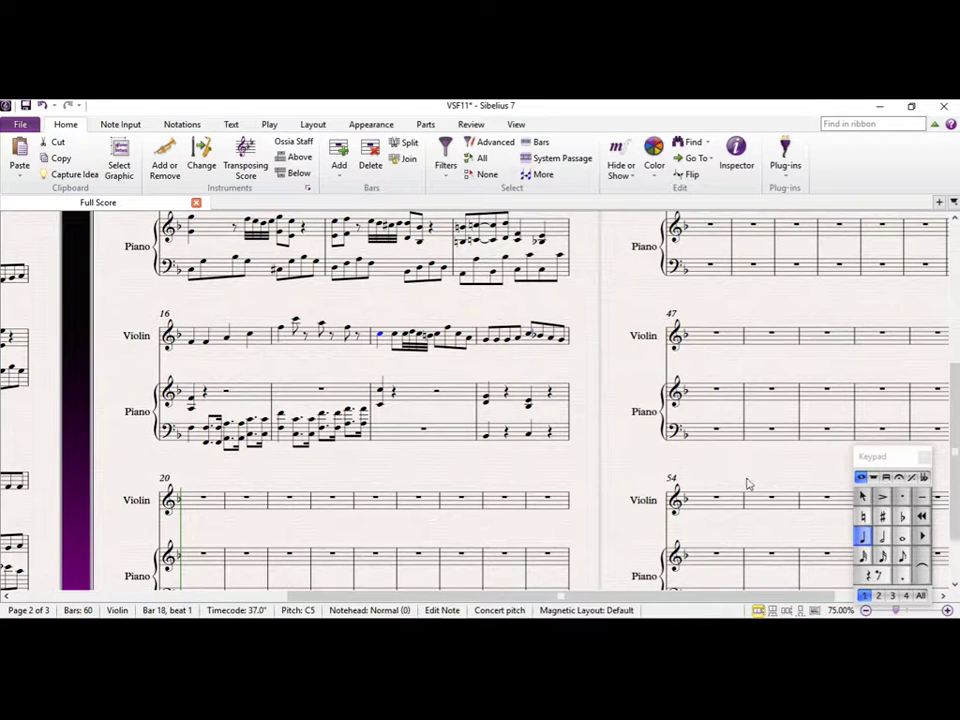
{"action": "key", "text": "Return"}
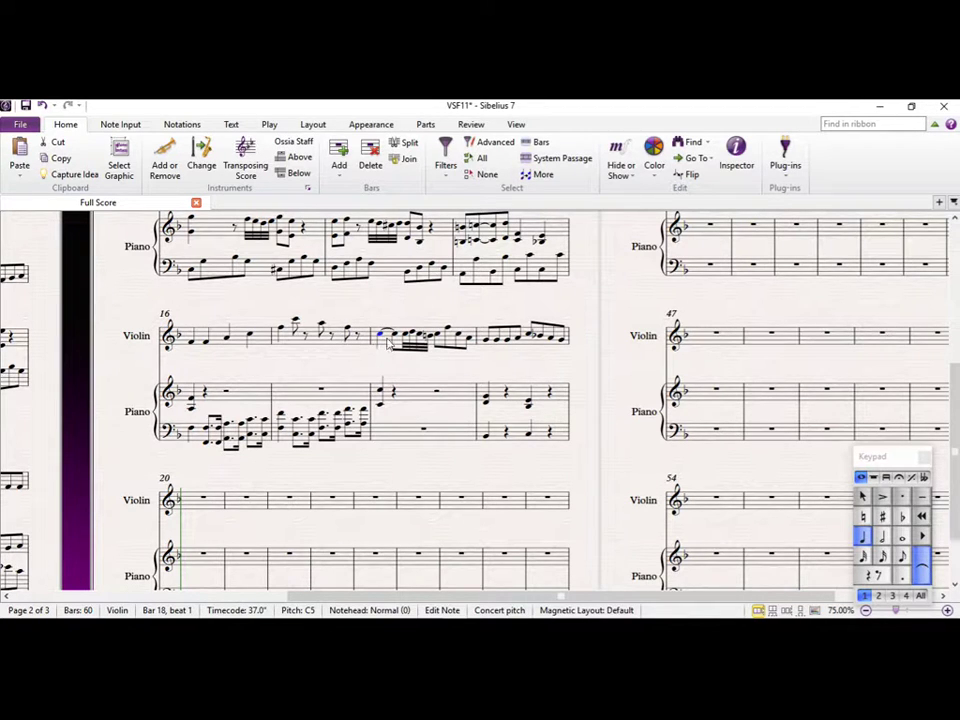
{"action": "key", "text": "Right"}
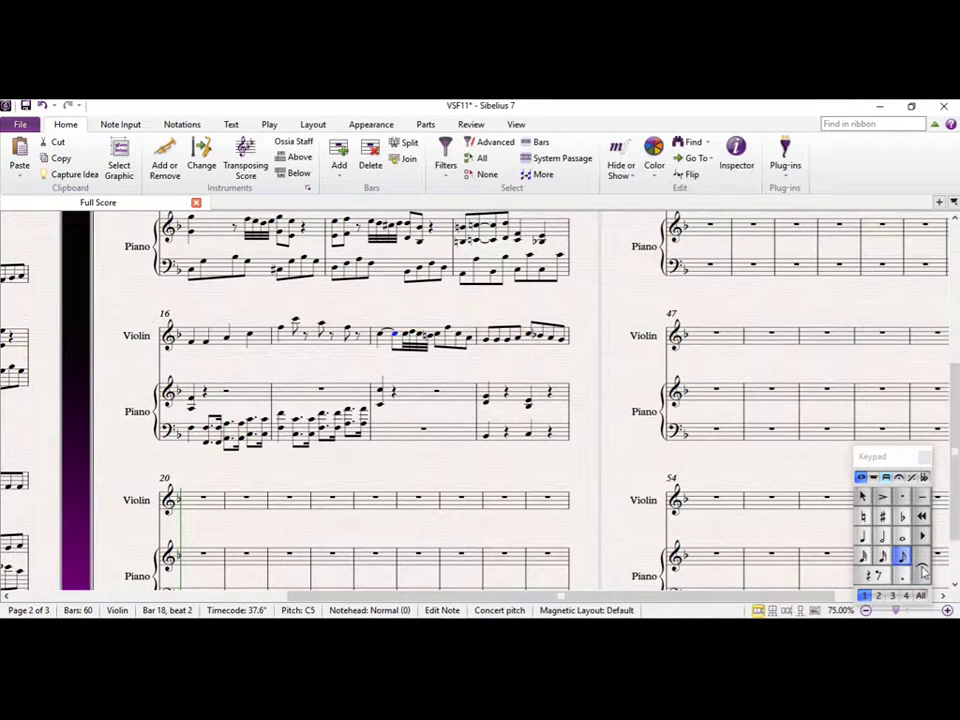
{"action": "key", "text": "Escape"}
Replace the violin's second eighth note in bar 19 with the thirty-second notes G4, A4, G4 and F4
{"action": "left_click", "coordinate": [437, 338]}
{"action": "key", "text": "Right"}
{"action": "key", "text": "Right"}
{"action": "key", "text": "Right"}
{"action": "key", "text": "Right"}
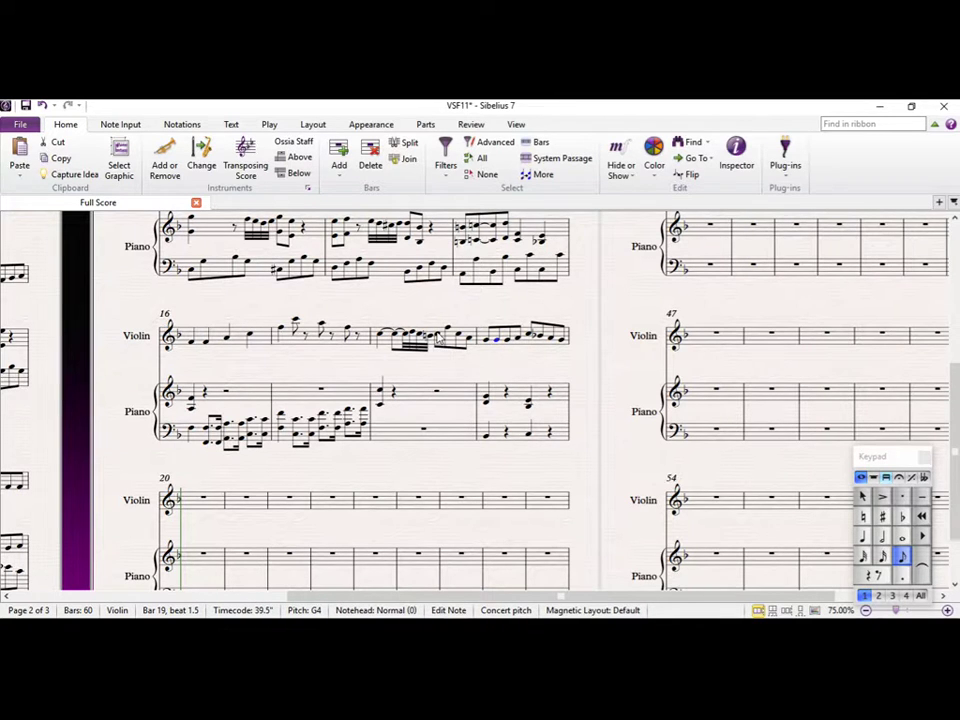
{"action": "left_click", "coordinate": [865, 560]}
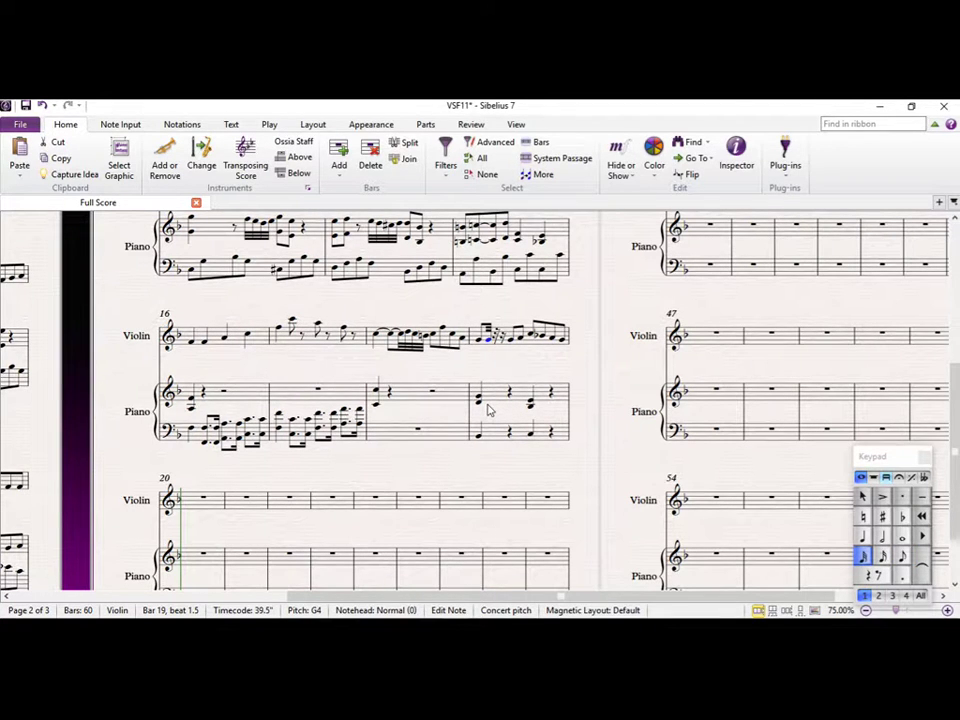
{"action": "key", "text": "n"}
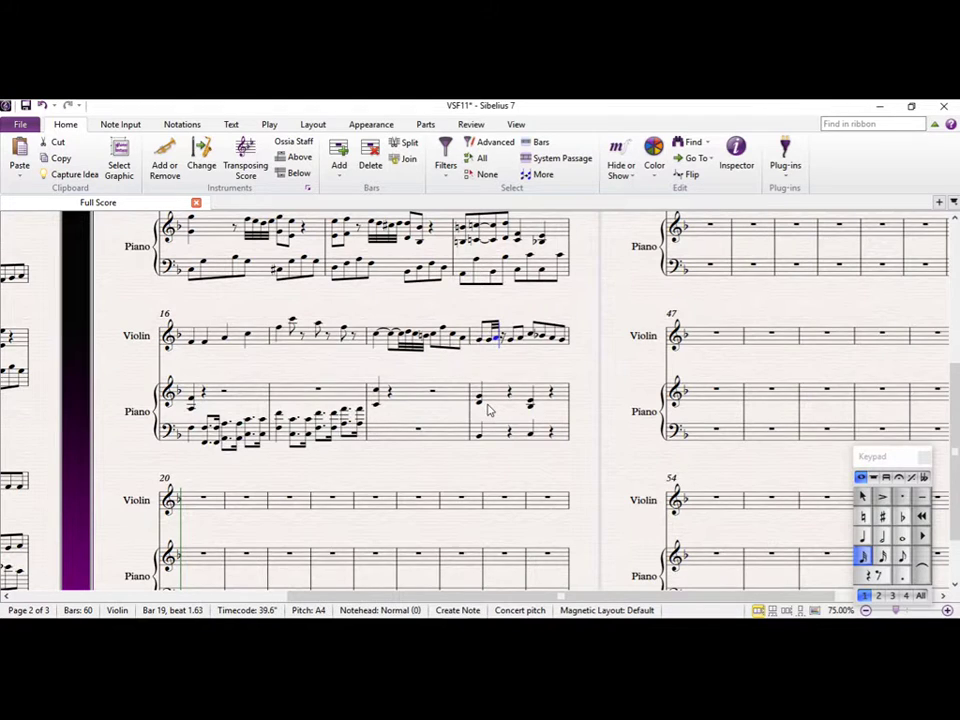
{"action": "key", "text": "g"}
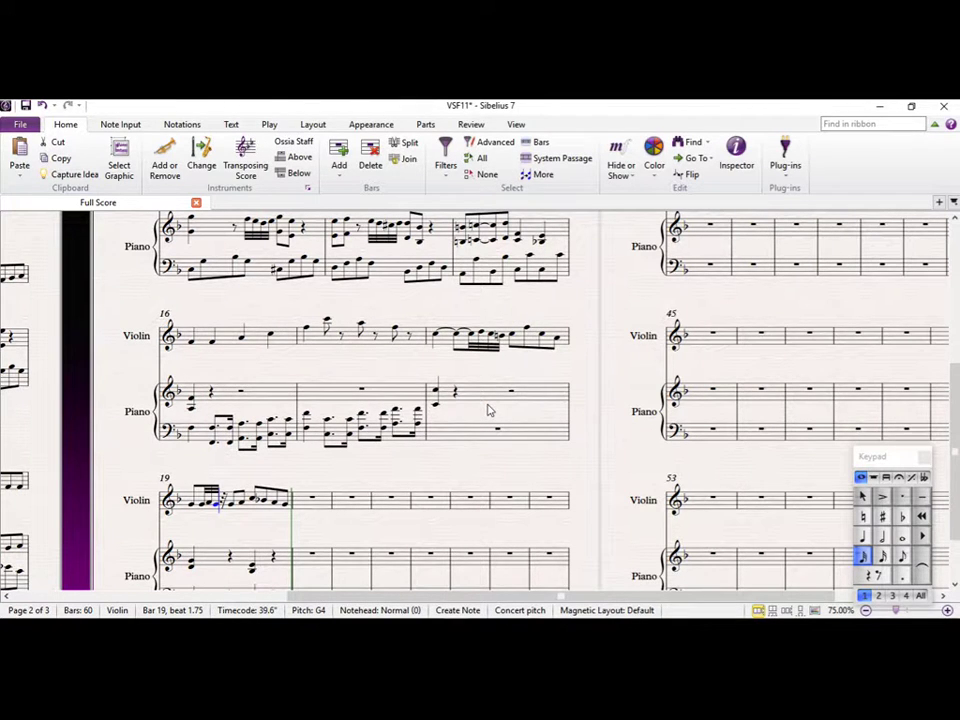
{"action": "key", "text": "f"}
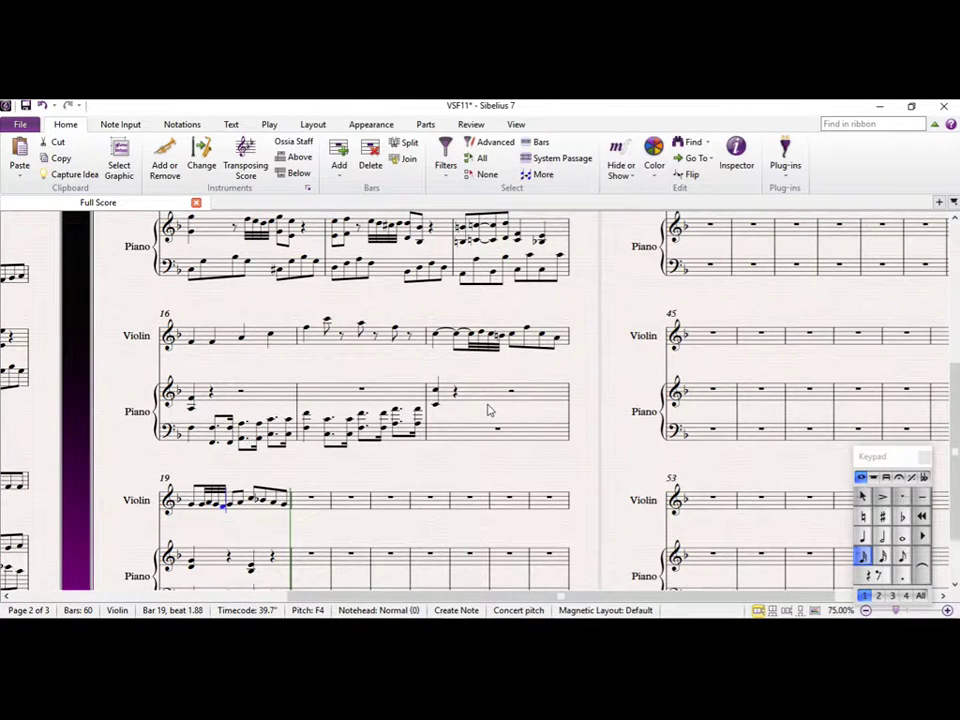
{"action": "key", "text": "Escape"}
{"action": "key", "text": "Escape"}
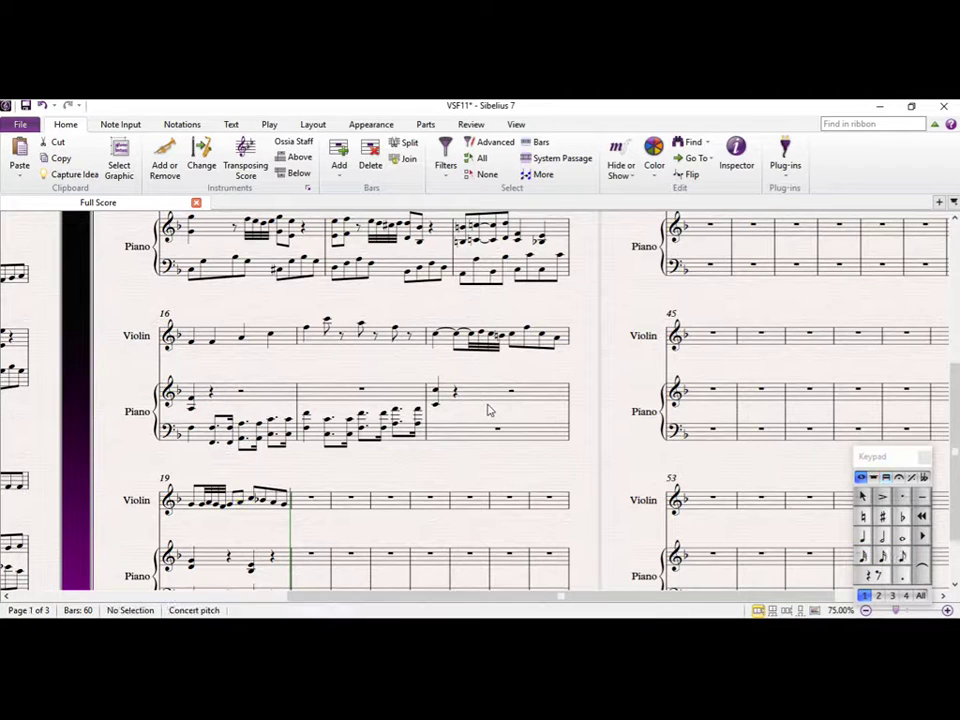
Tie the violin's first G4 in bar 19 to the next note, and sharpen the thirty-second-note F4
{"action": "left_click", "coordinate": [192, 505]}
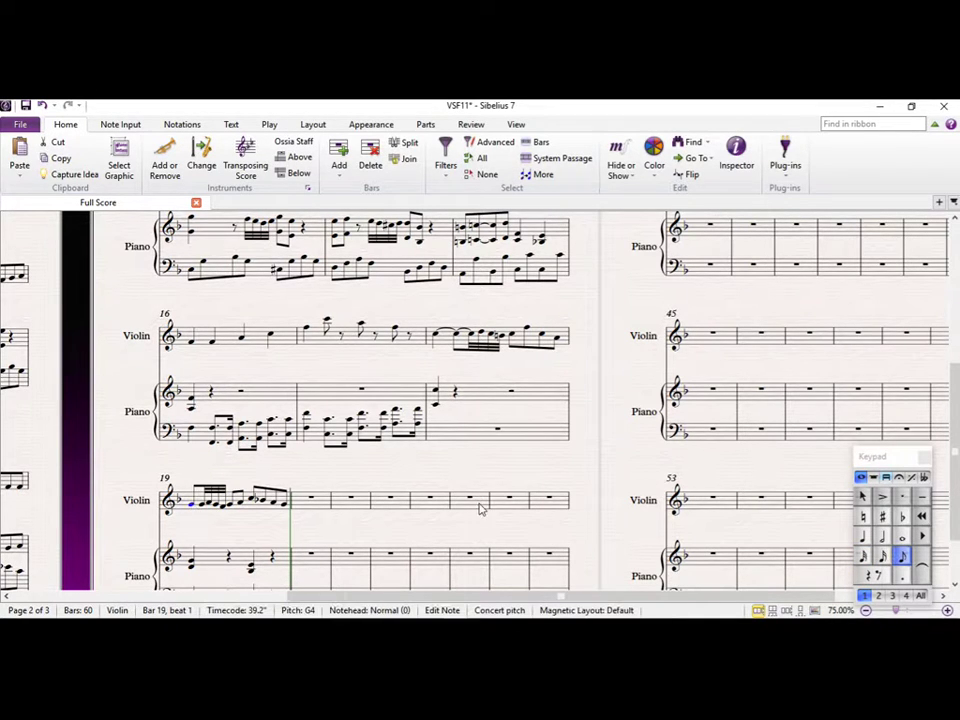
{"action": "left_click", "coordinate": [923, 566]}
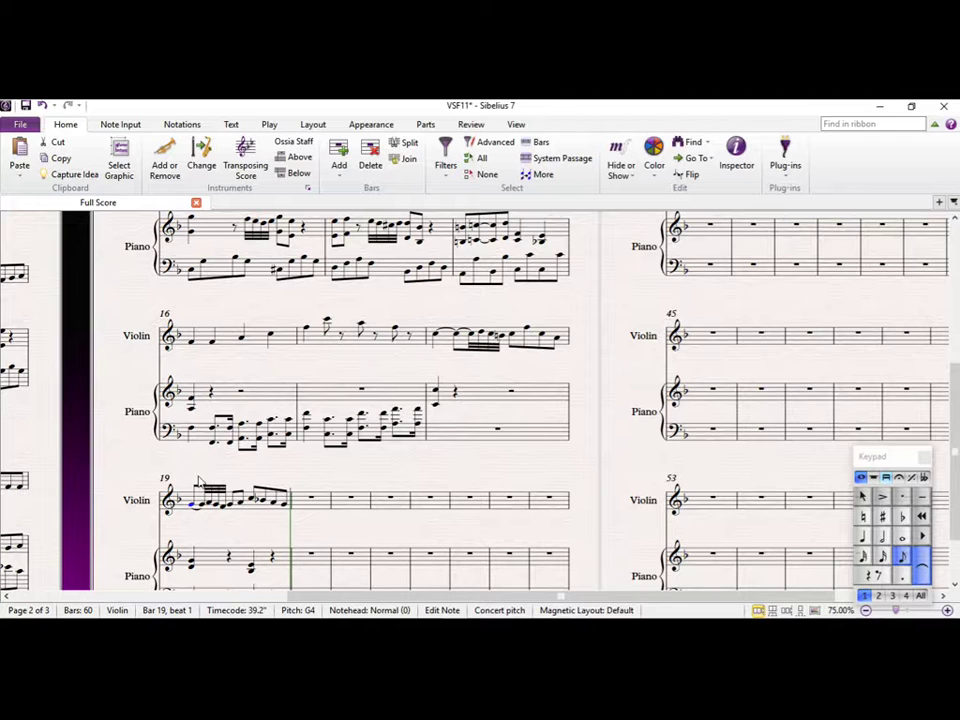
{"action": "left_click", "coordinate": [222, 507]}
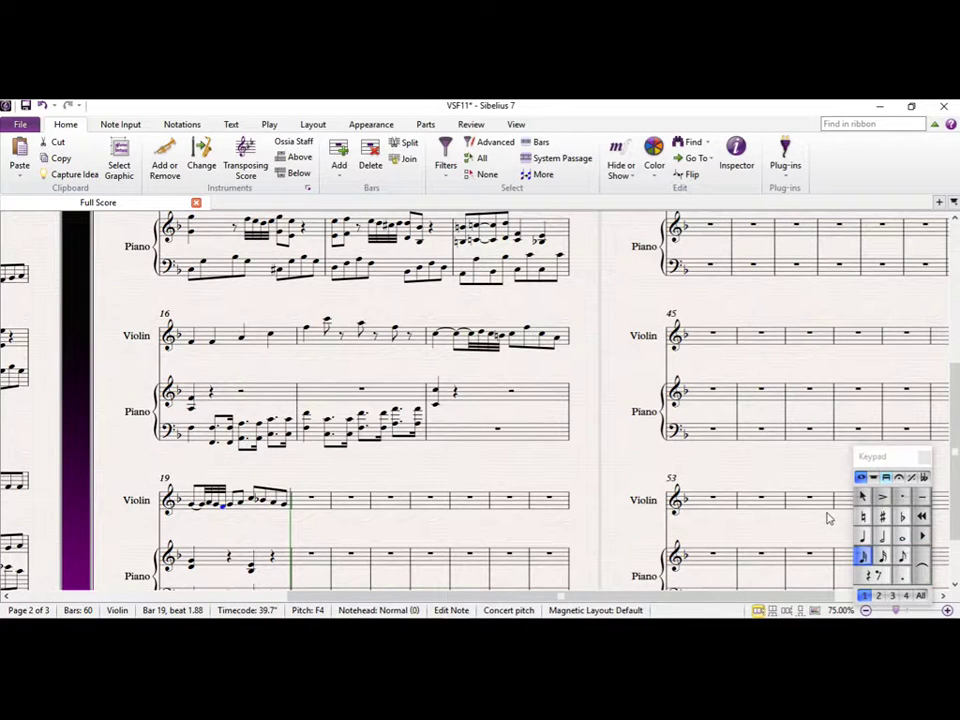
Enter an F natural (F4) quarter note on beat 1 of bar 20 in the violin staff
{"action": "left_click_drag", "start_coordinate": [324, 461], "coordinate": [328, 392]}
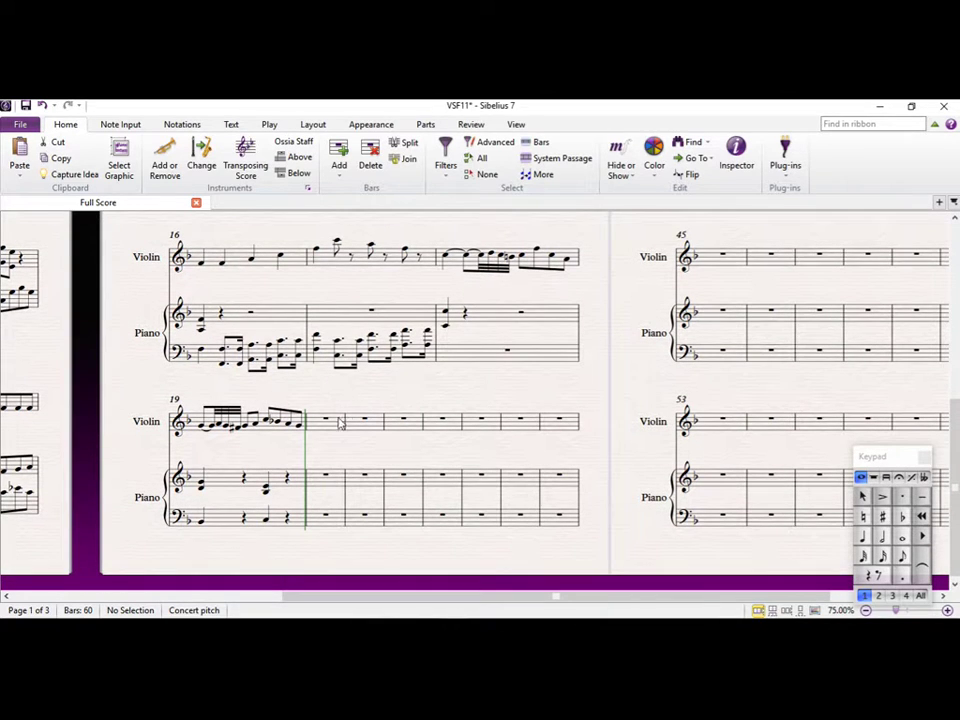
{"action": "left_click", "coordinate": [327, 422]}
{"action": "key", "text": "f"}
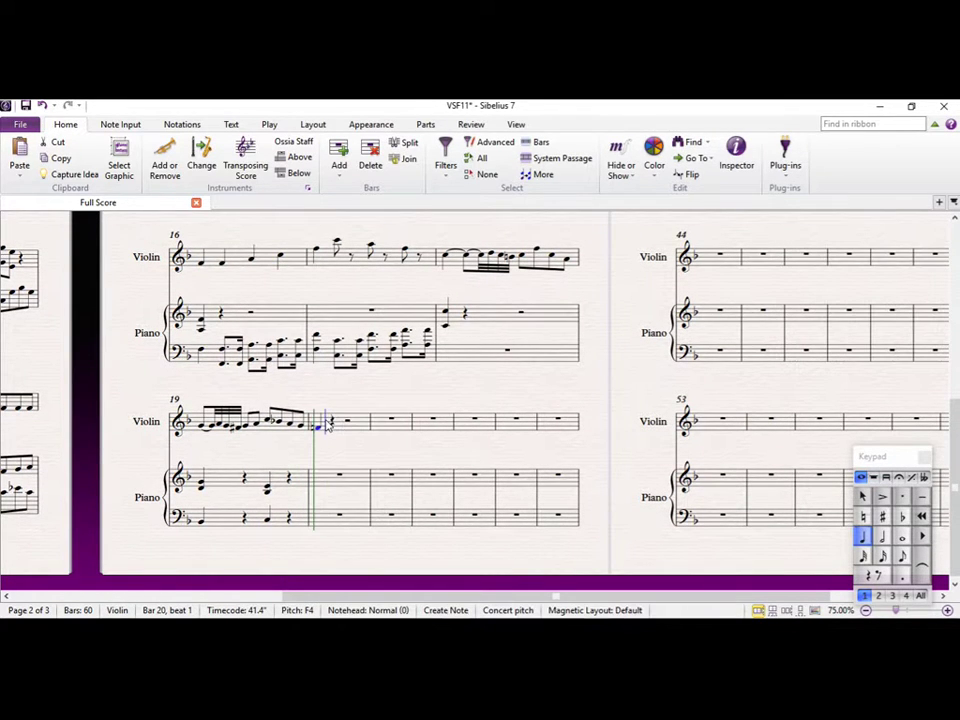
Enter a quarter-note chord of A3 and F4 on beat 1 of bar 20 in the piano's treble staff
{"action": "scroll", "coordinate": [339, 454], "scroll_direction": "down", "scroll_amount": 1}
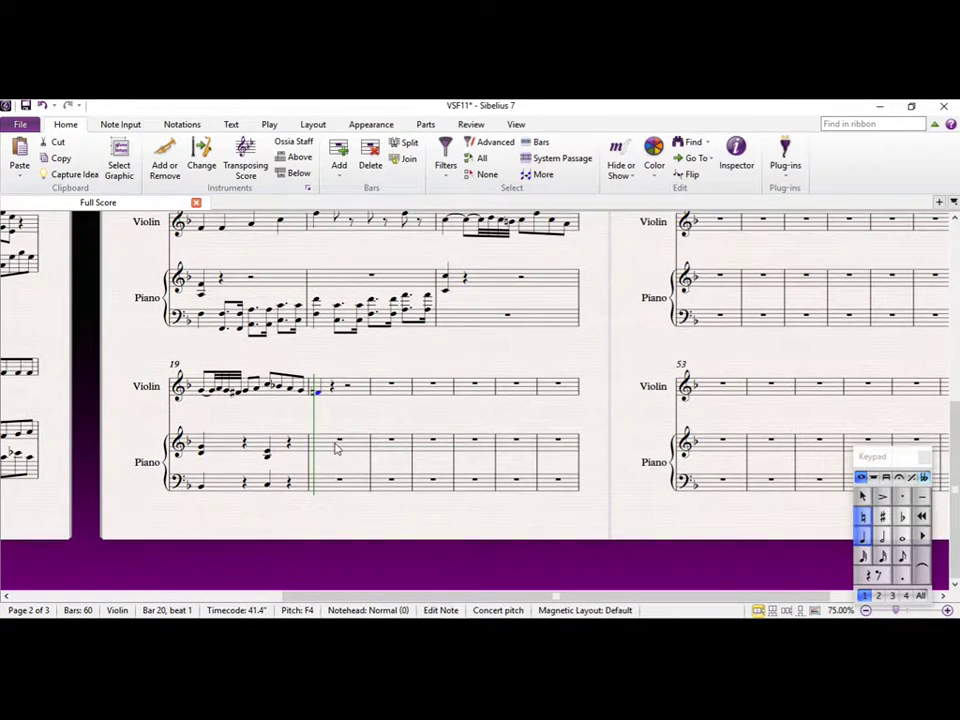
{"action": "left_click", "coordinate": [339, 442]}
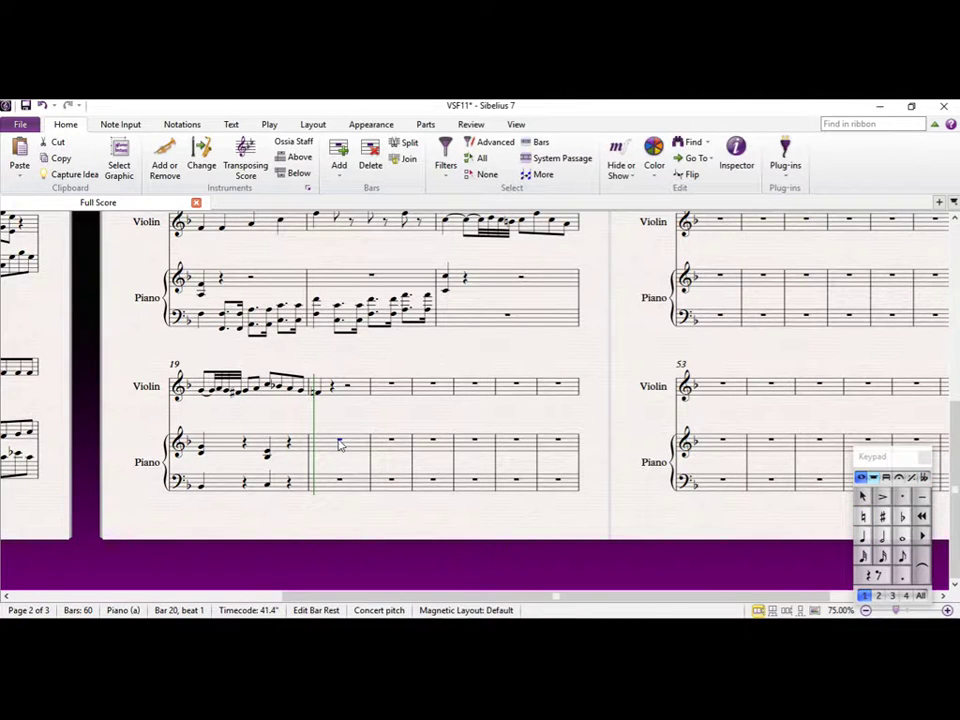
{"action": "key", "text": "a"}
{"action": "key", "text": "shift+f"}
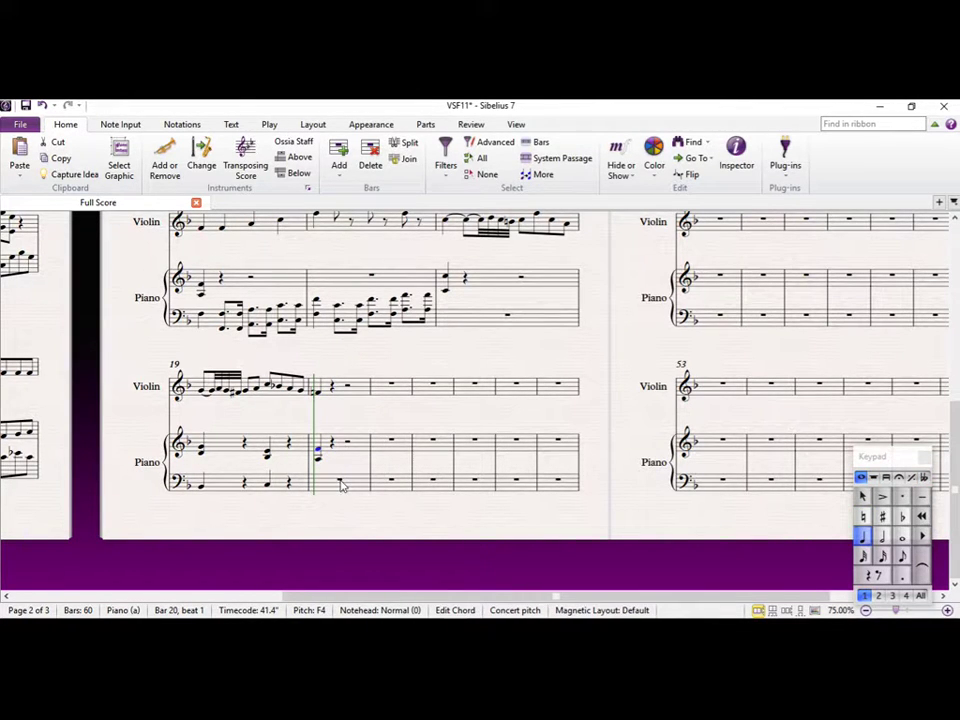
Enter an F3 quarter note on beat 1 of bar 20 in the bass staff and double it an octave below
{"action": "left_click", "coordinate": [340, 483]}
{"action": "key", "text": "f"}
{"action": "left_click", "coordinate": [320, 482]}
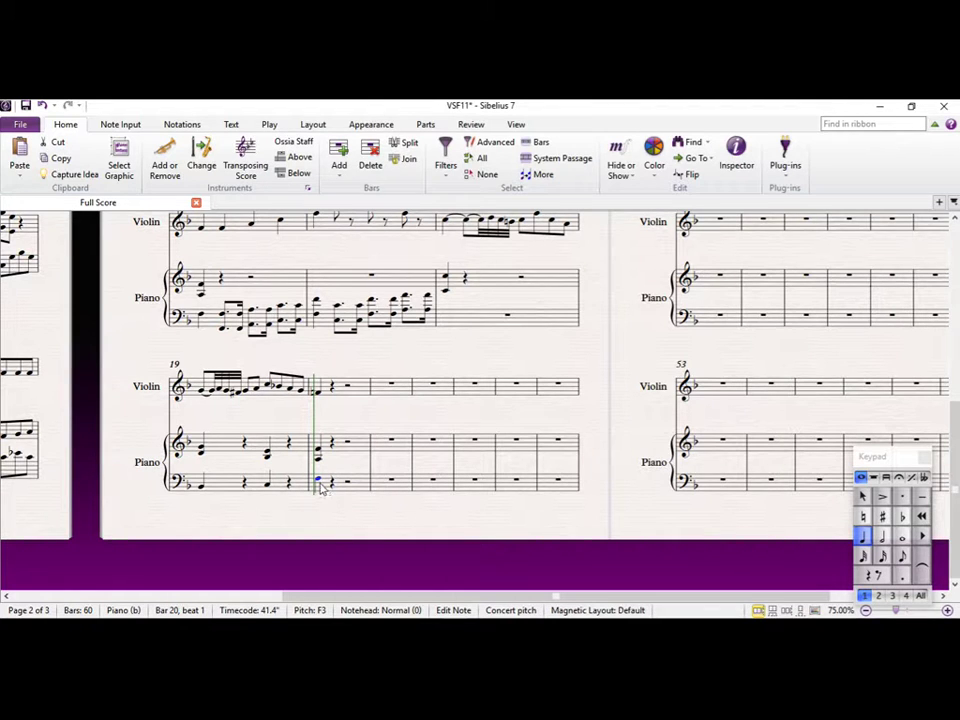
{"action": "key", "text": "Escape"}
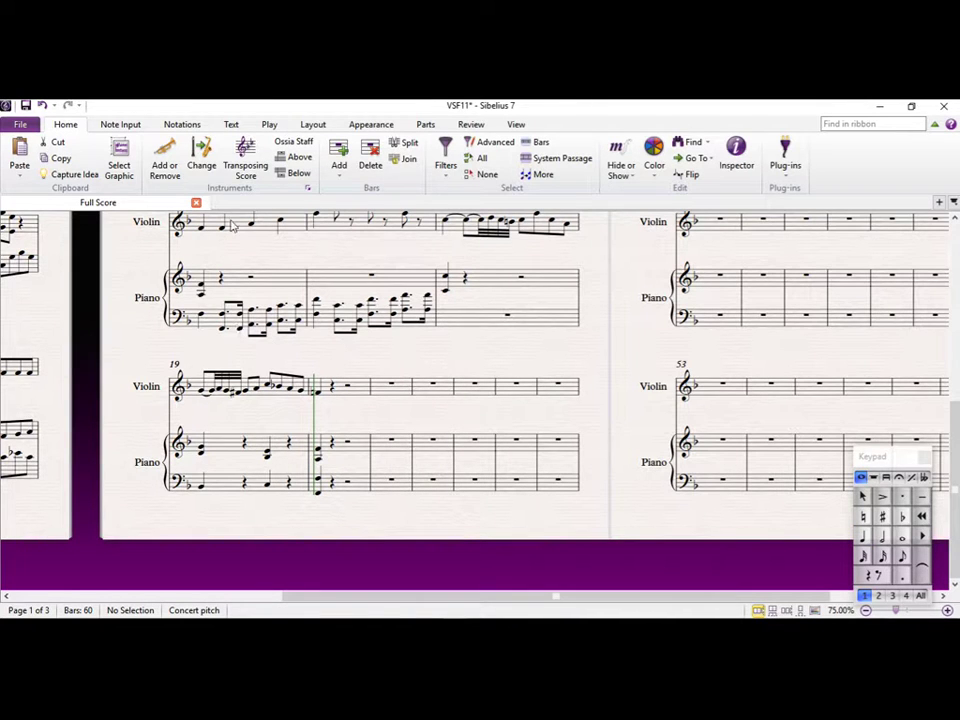
Listen to bars 16 to 20 and stop the playback
{"action": "left_click_drag", "start_coordinate": [366, 360], "coordinate": [422, 440]}
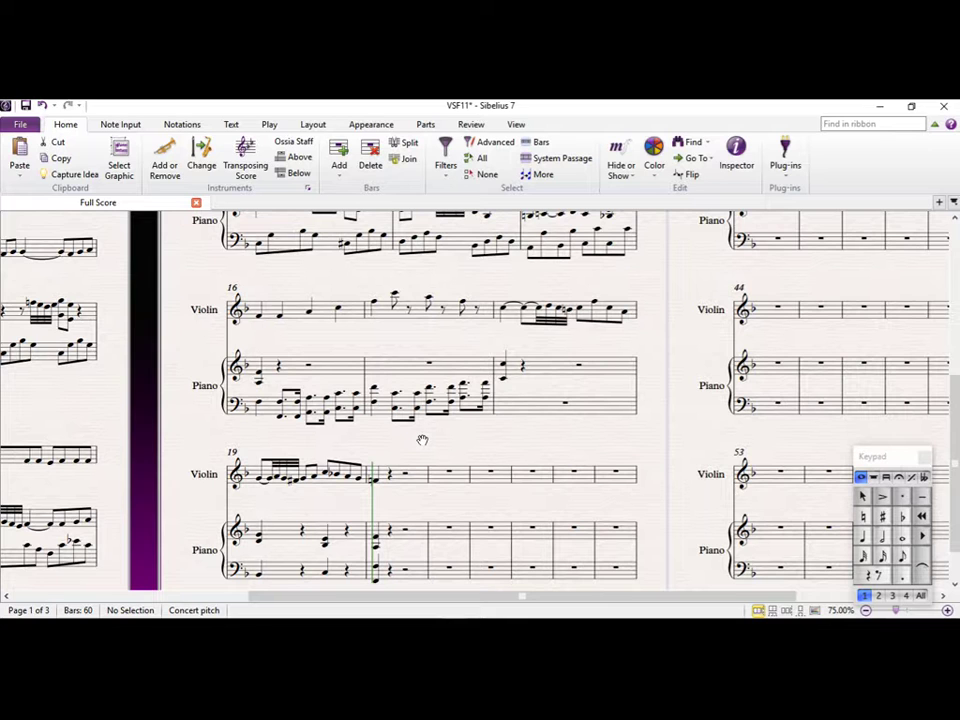
{"action": "left_click", "coordinate": [258, 317]}
{"action": "scroll", "coordinate": [258, 318], "scroll_direction": "up", "scroll_amount": 1}
{"action": "key", "text": "p"}
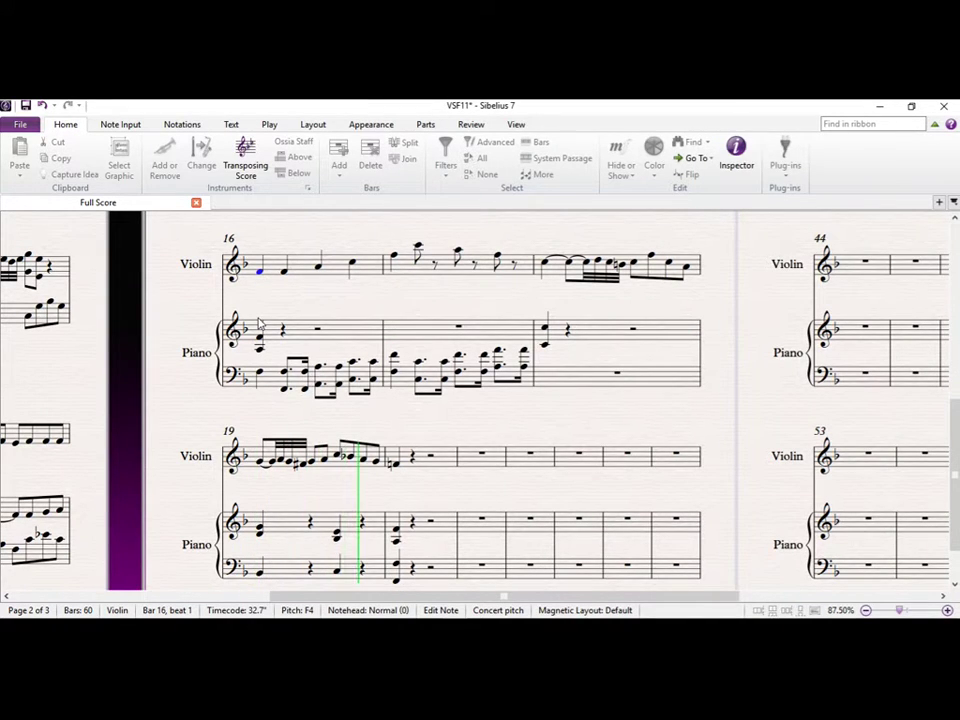
{"action": "key", "text": "space"}
{"action": "scroll", "coordinate": [259, 322], "scroll_direction": "down", "scroll_amount": 1}
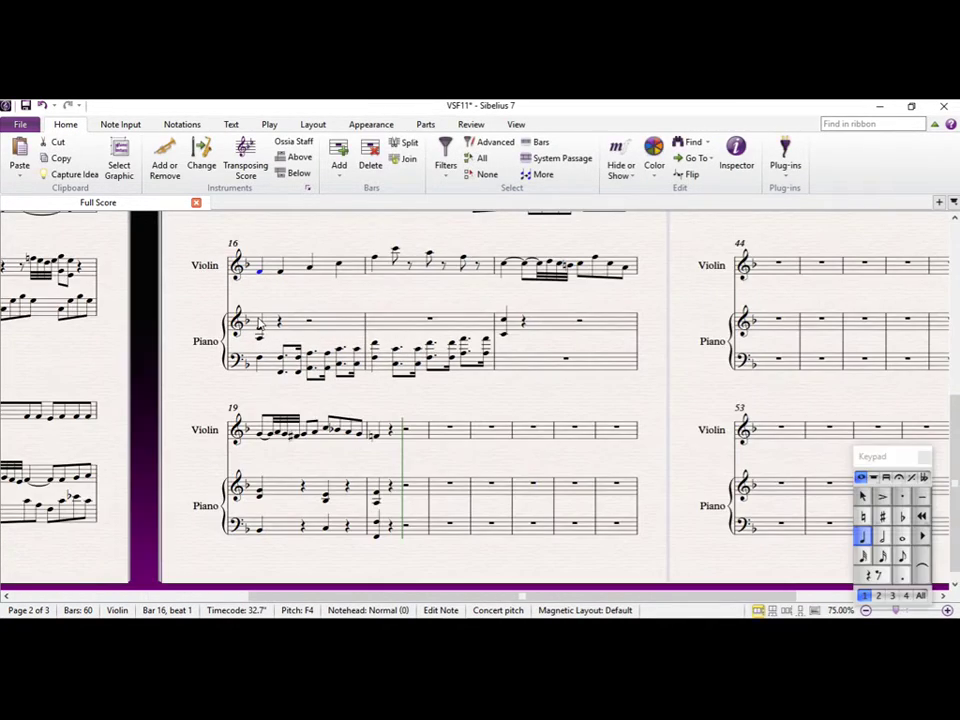
{"action": "key", "text": "alt+Tab"}
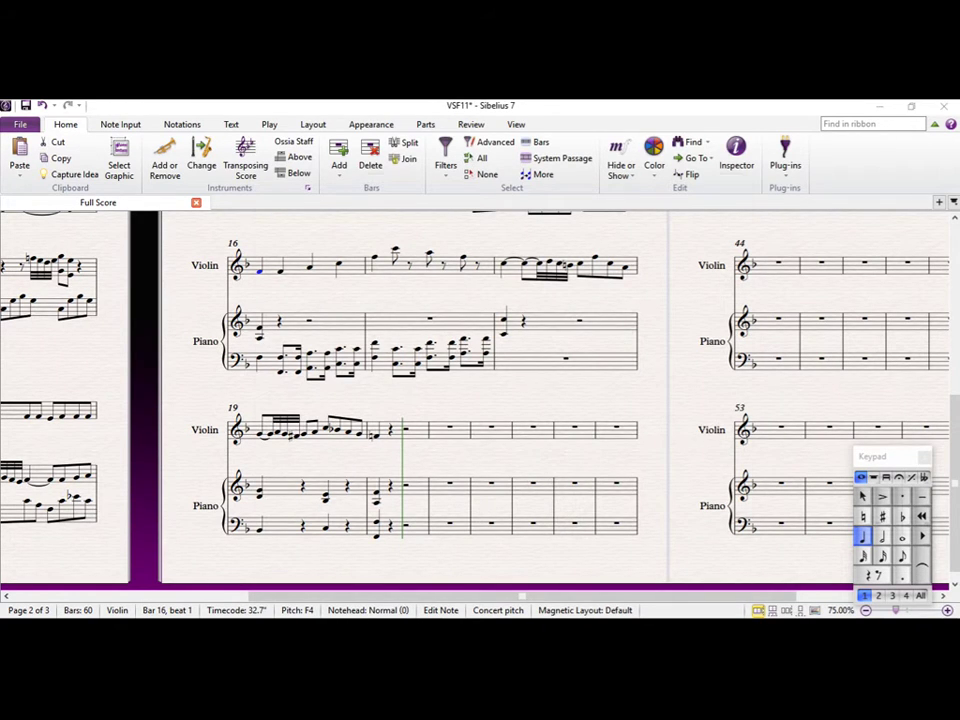